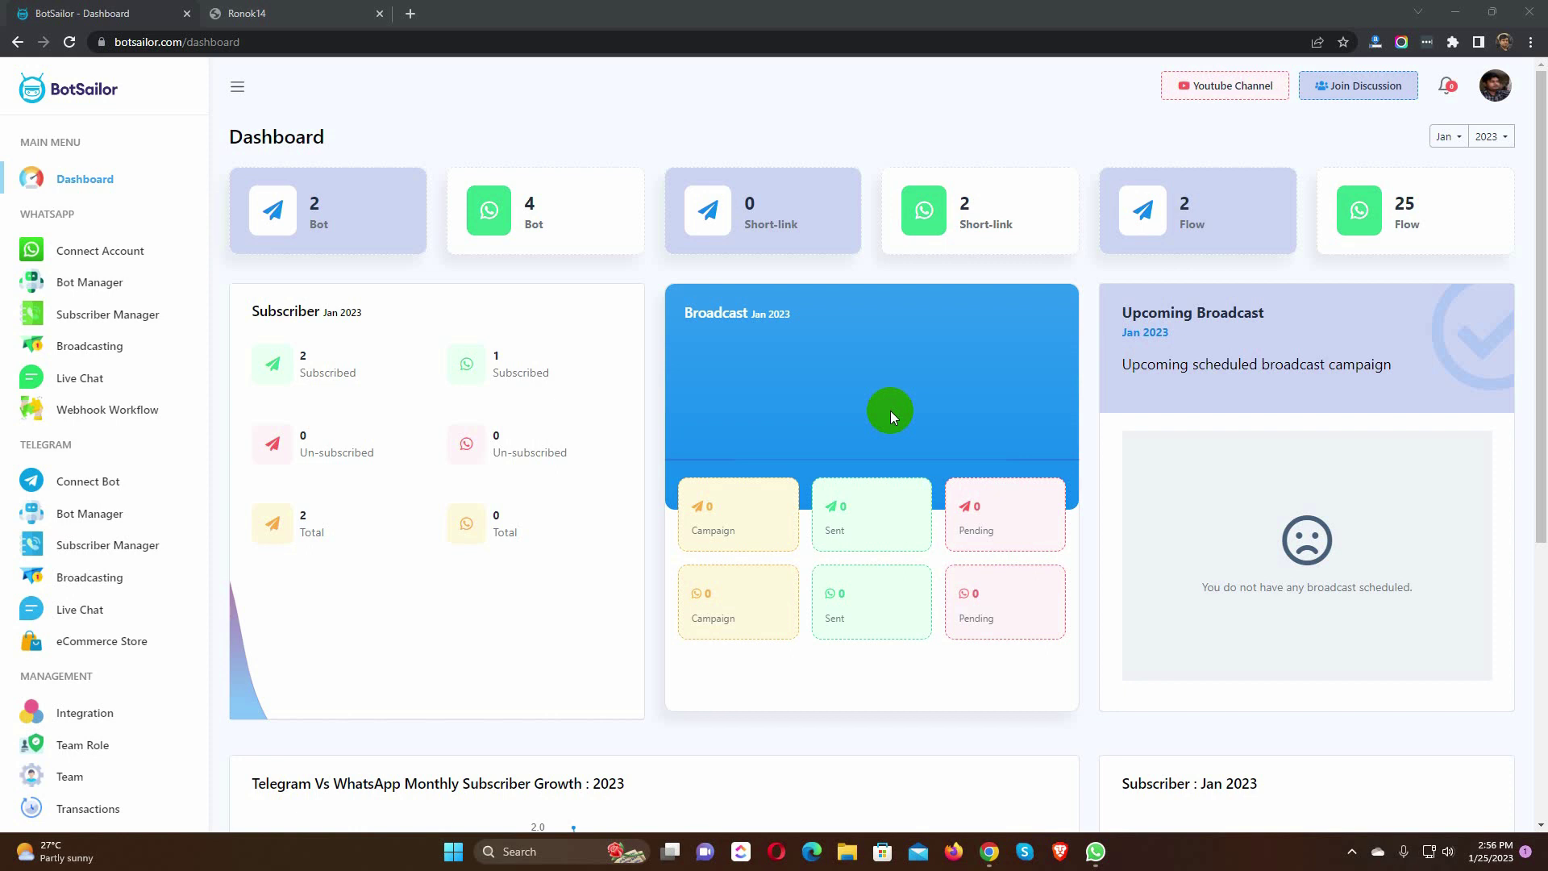
- View the E-Commerce integrations with WooCommerce Store and Shopify Store profiles, previewing the new-profile form
click(85, 713)
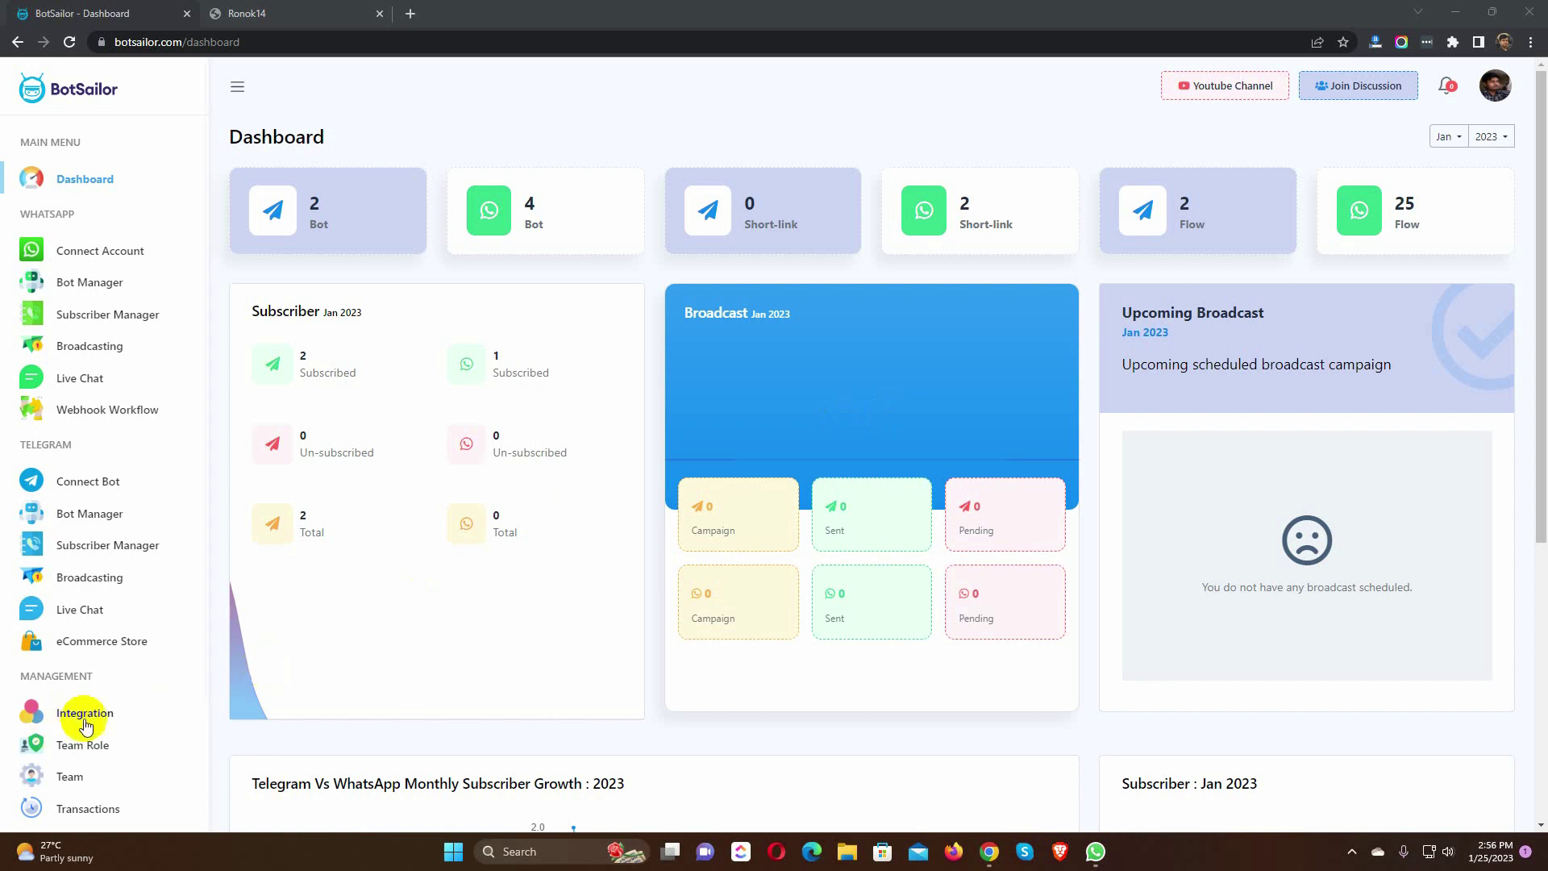
scroll(86, 715, down, 1)
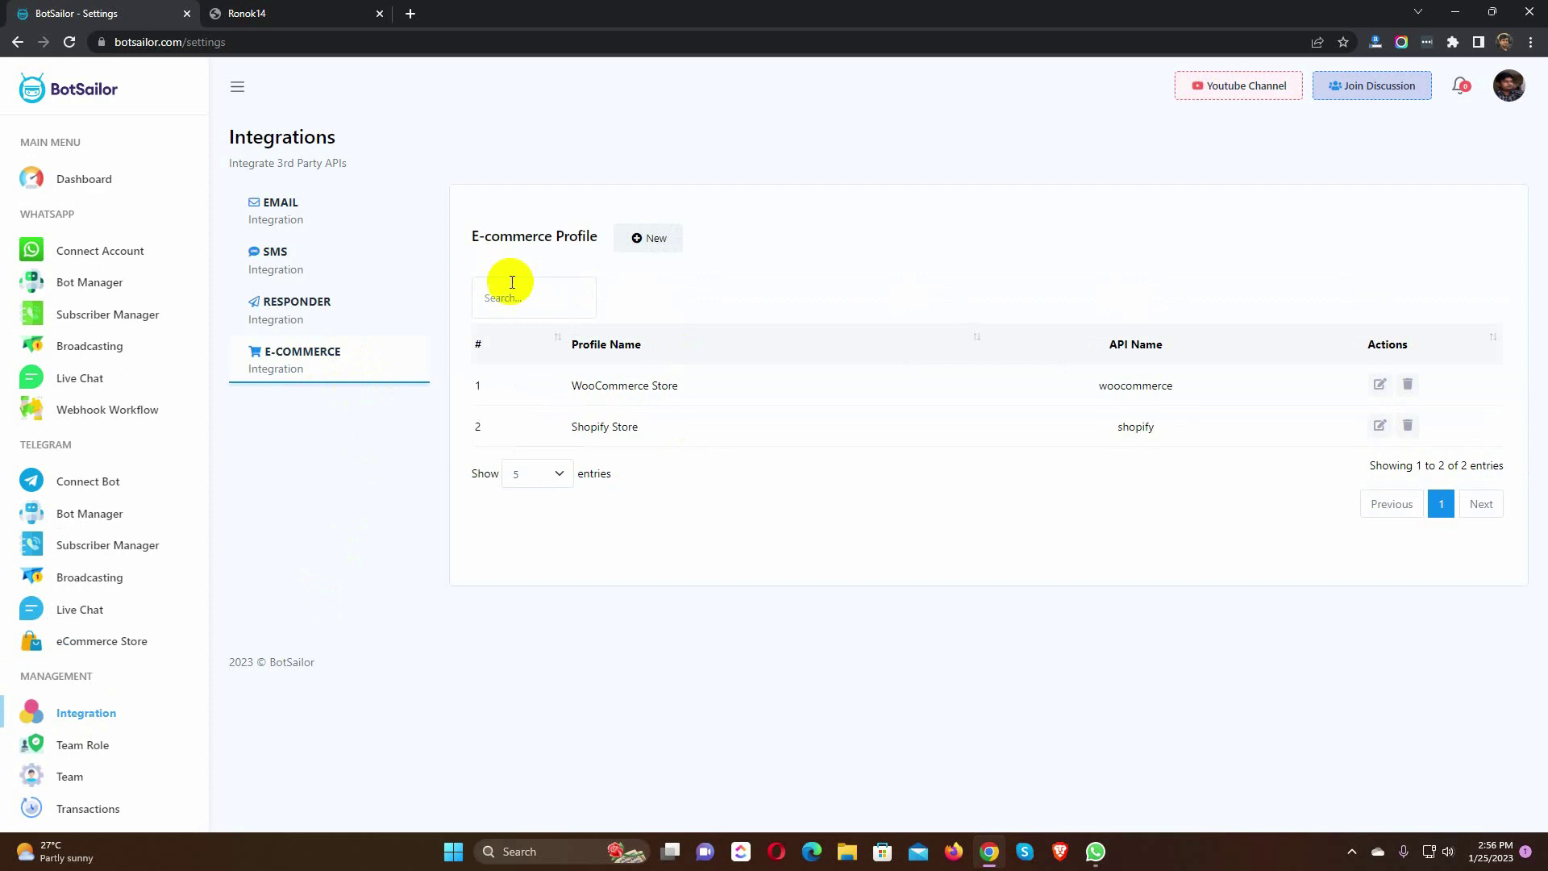
drag(464, 235, 590, 236)
click(793, 278)
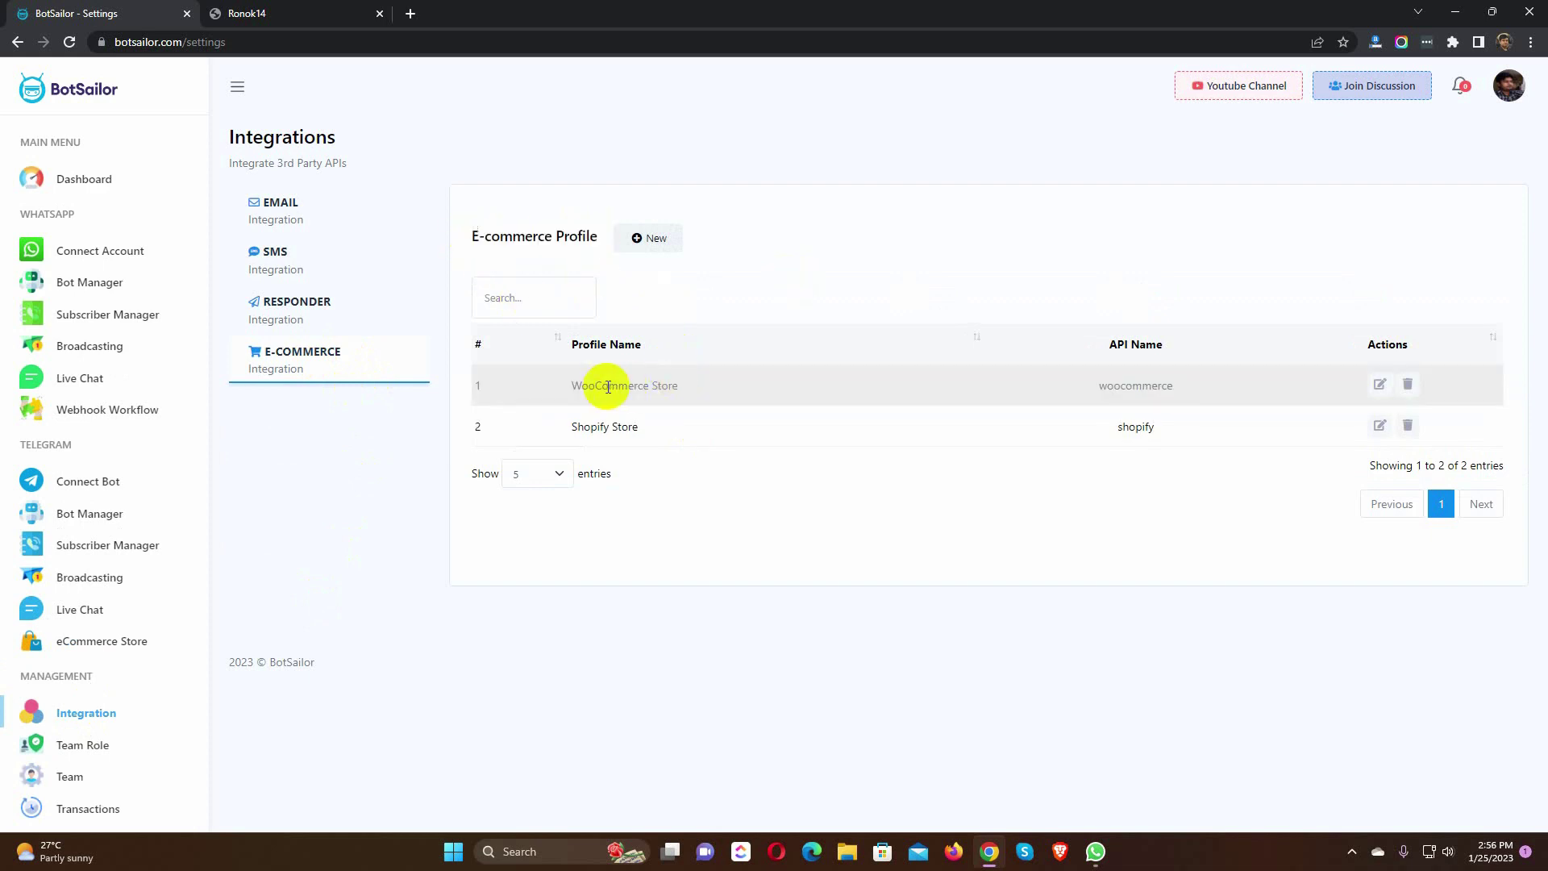
click(648, 239)
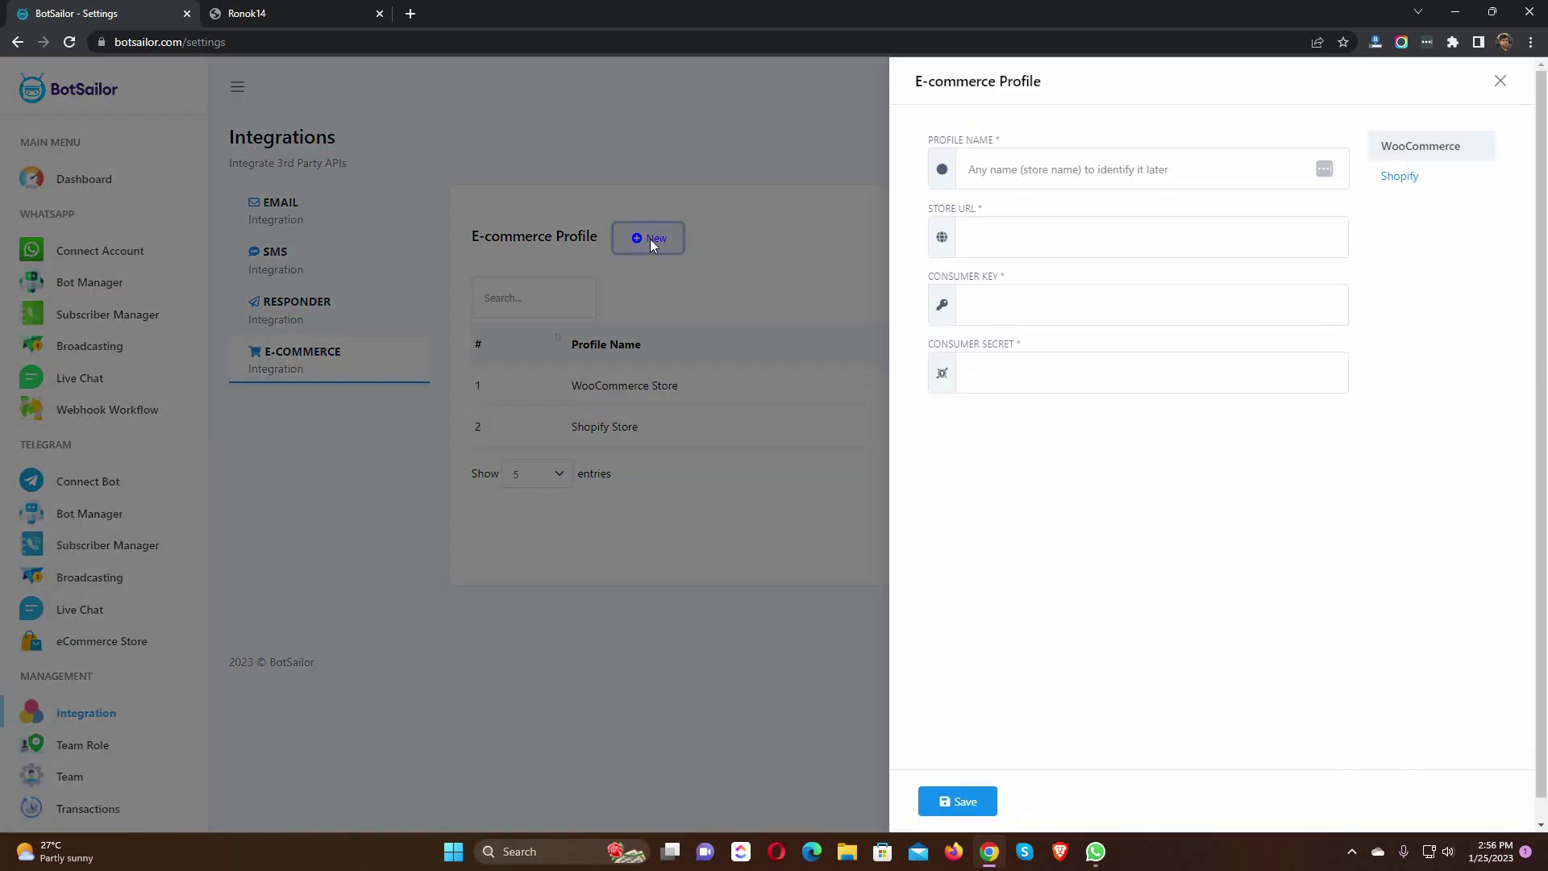
click(1497, 83)
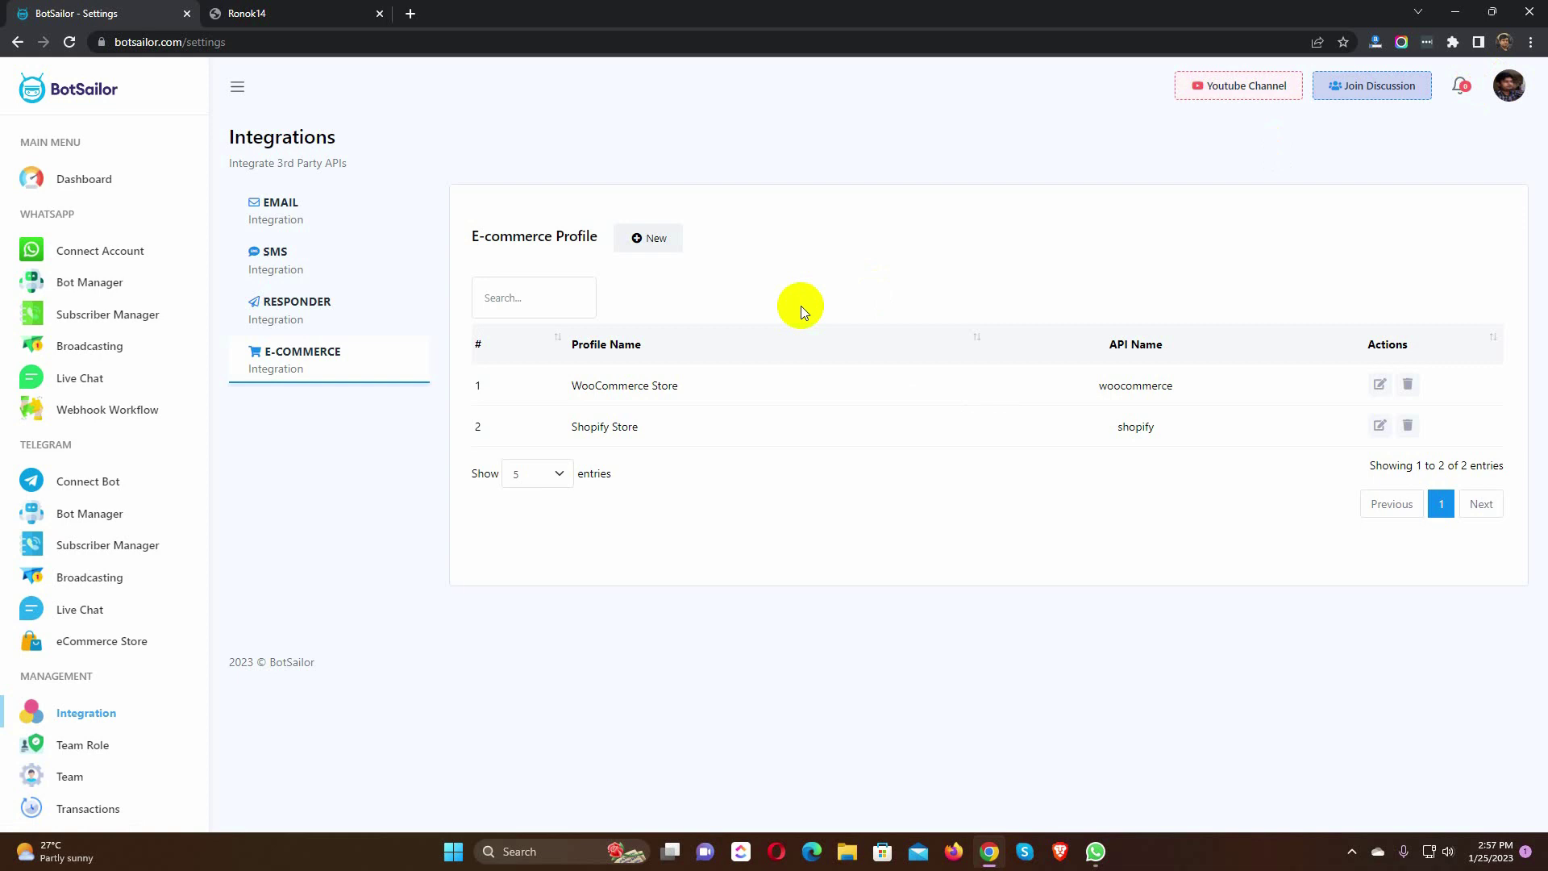
- Open the Chatbotzzz Technical Support bot's message template settings in Bot Manager
click(92, 292)
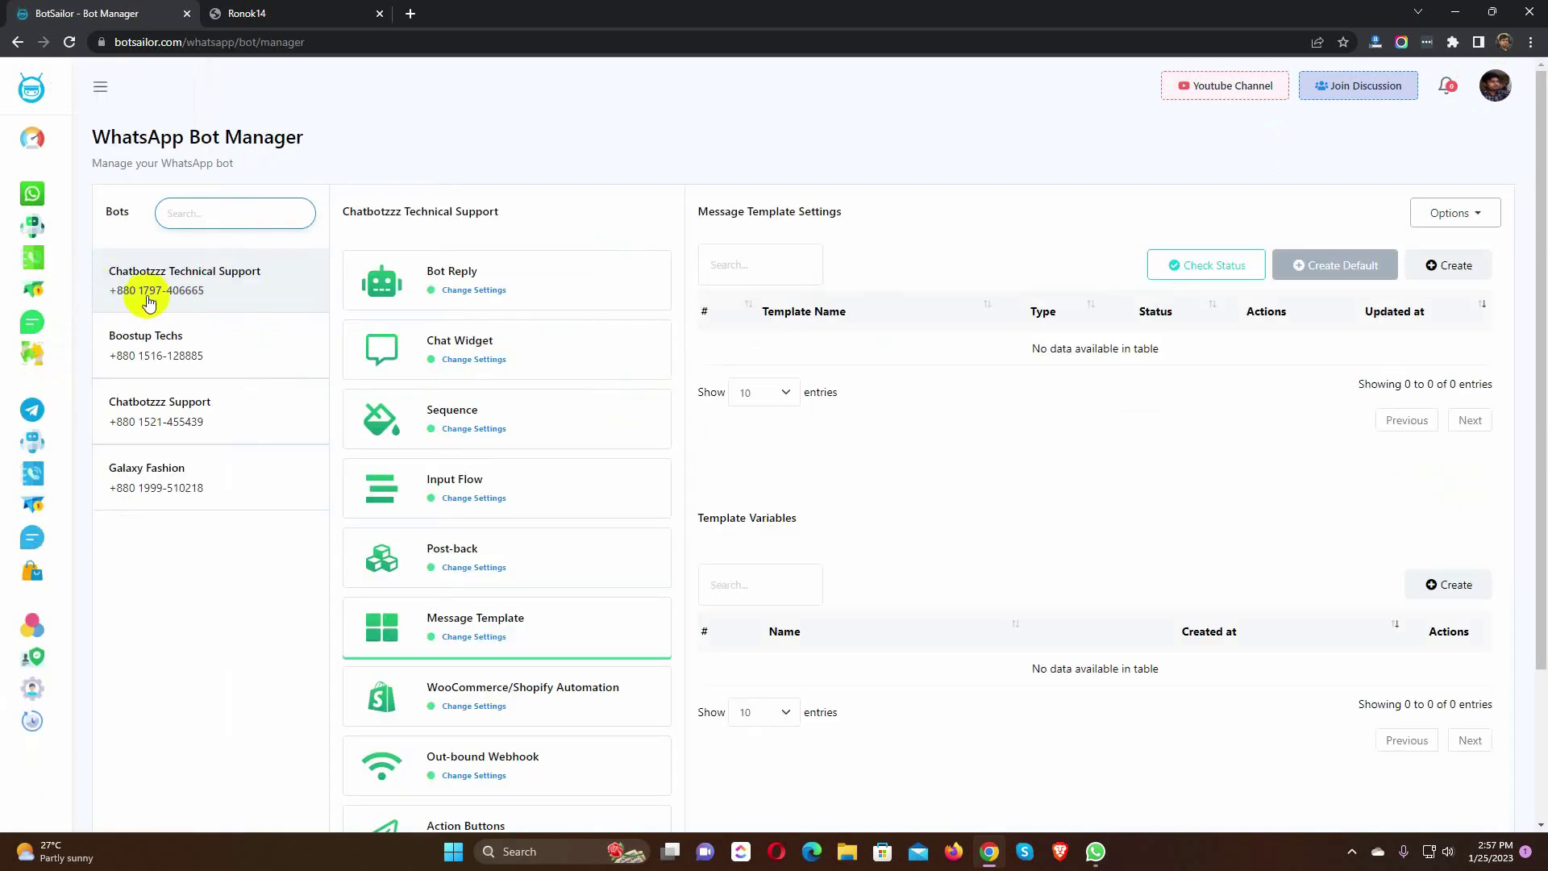
click(184, 290)
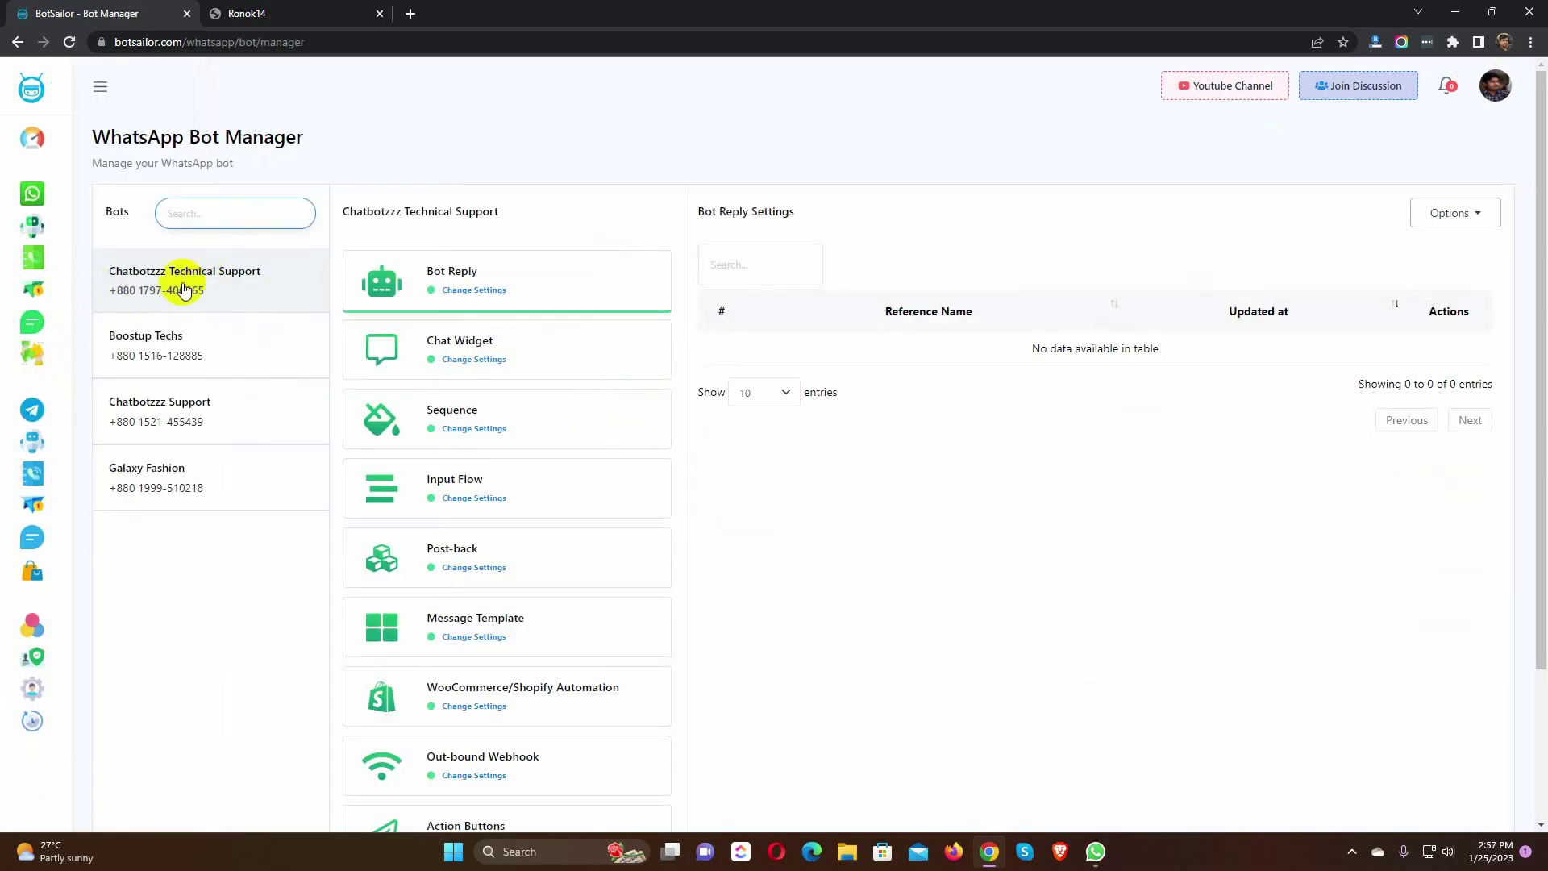
click(479, 634)
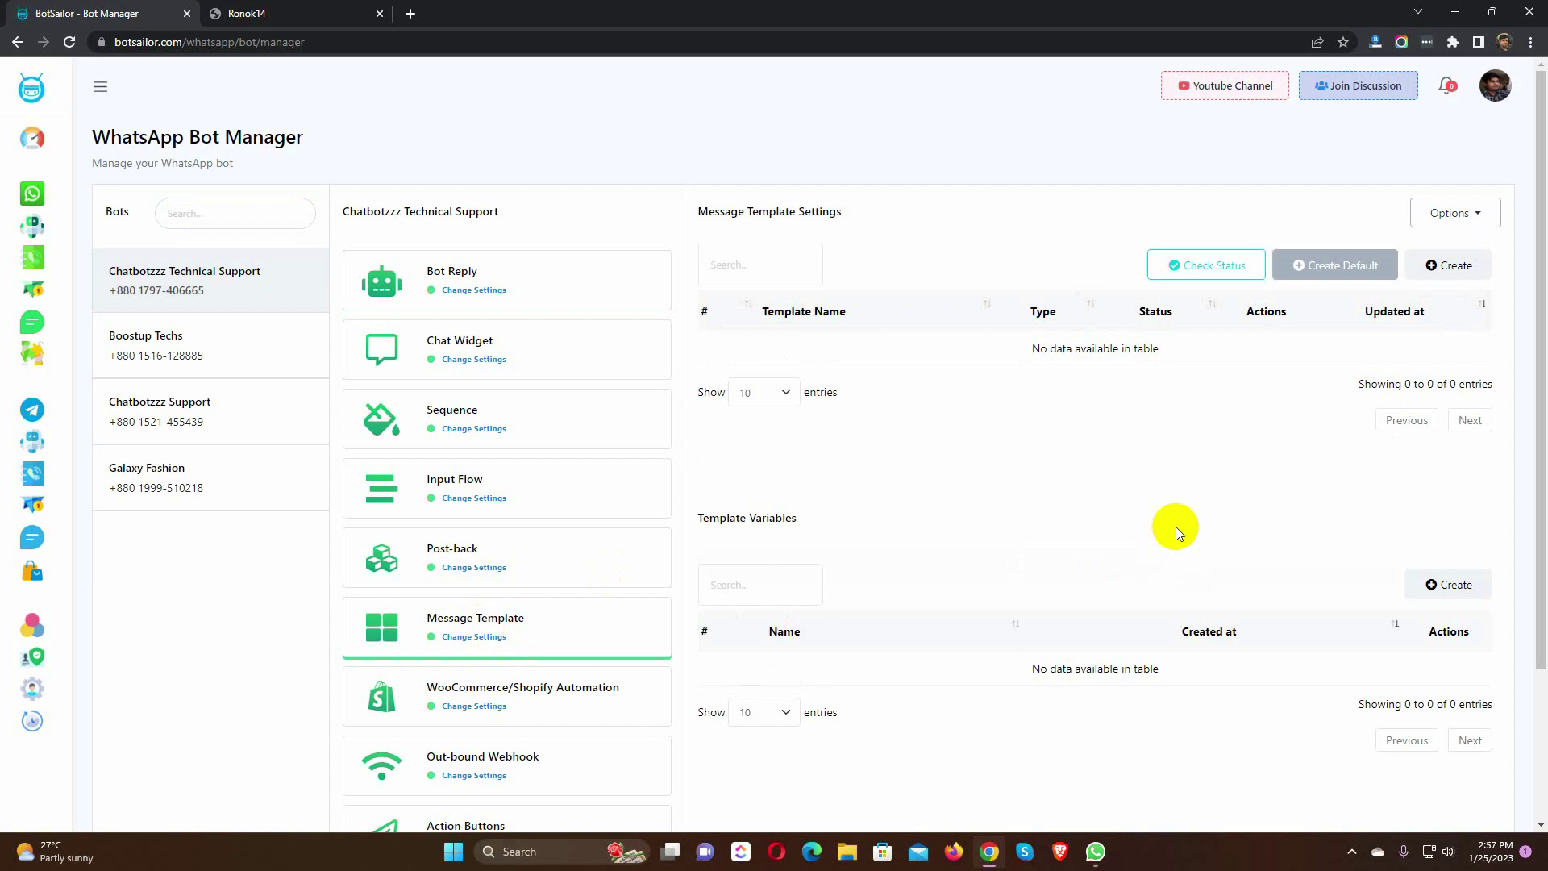
- Create the default system templates and refresh to show the template variables
click(1338, 268)
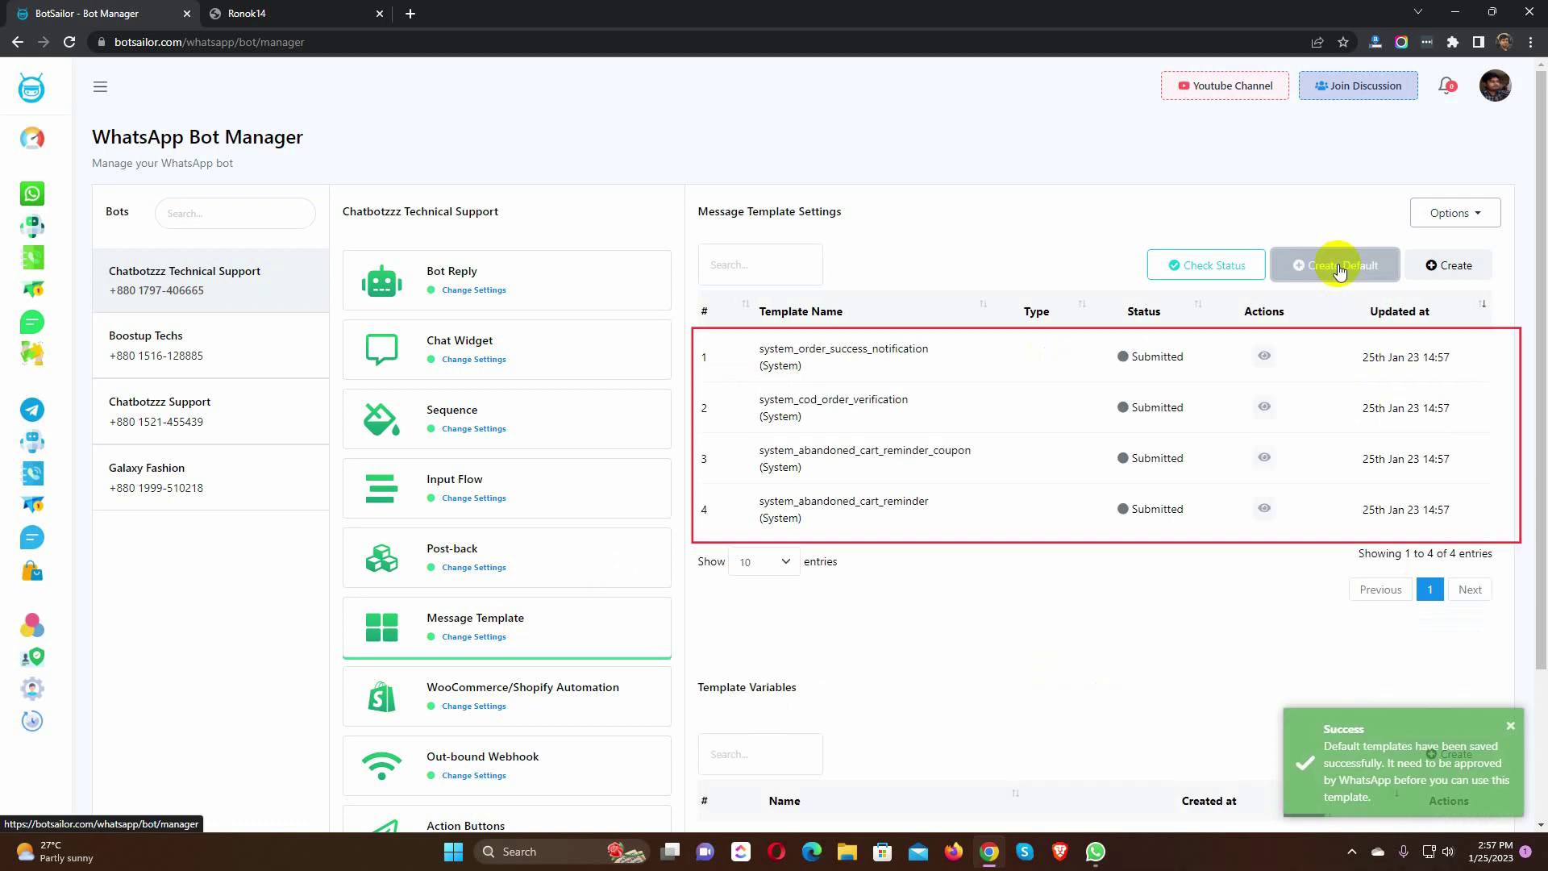
scroll(1095, 691, down, 2)
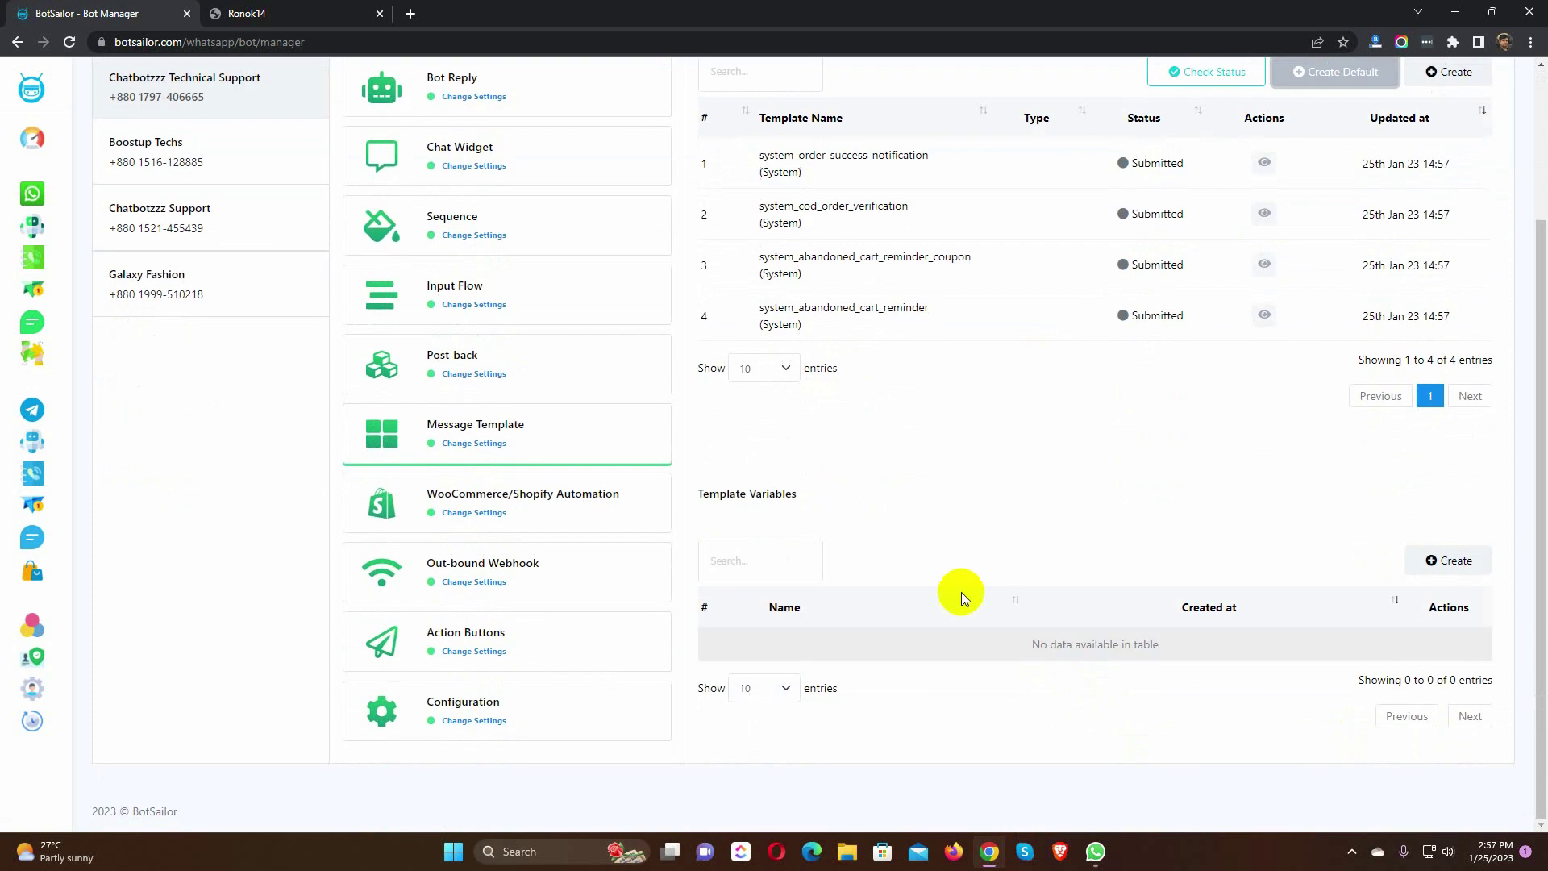
click(68, 42)
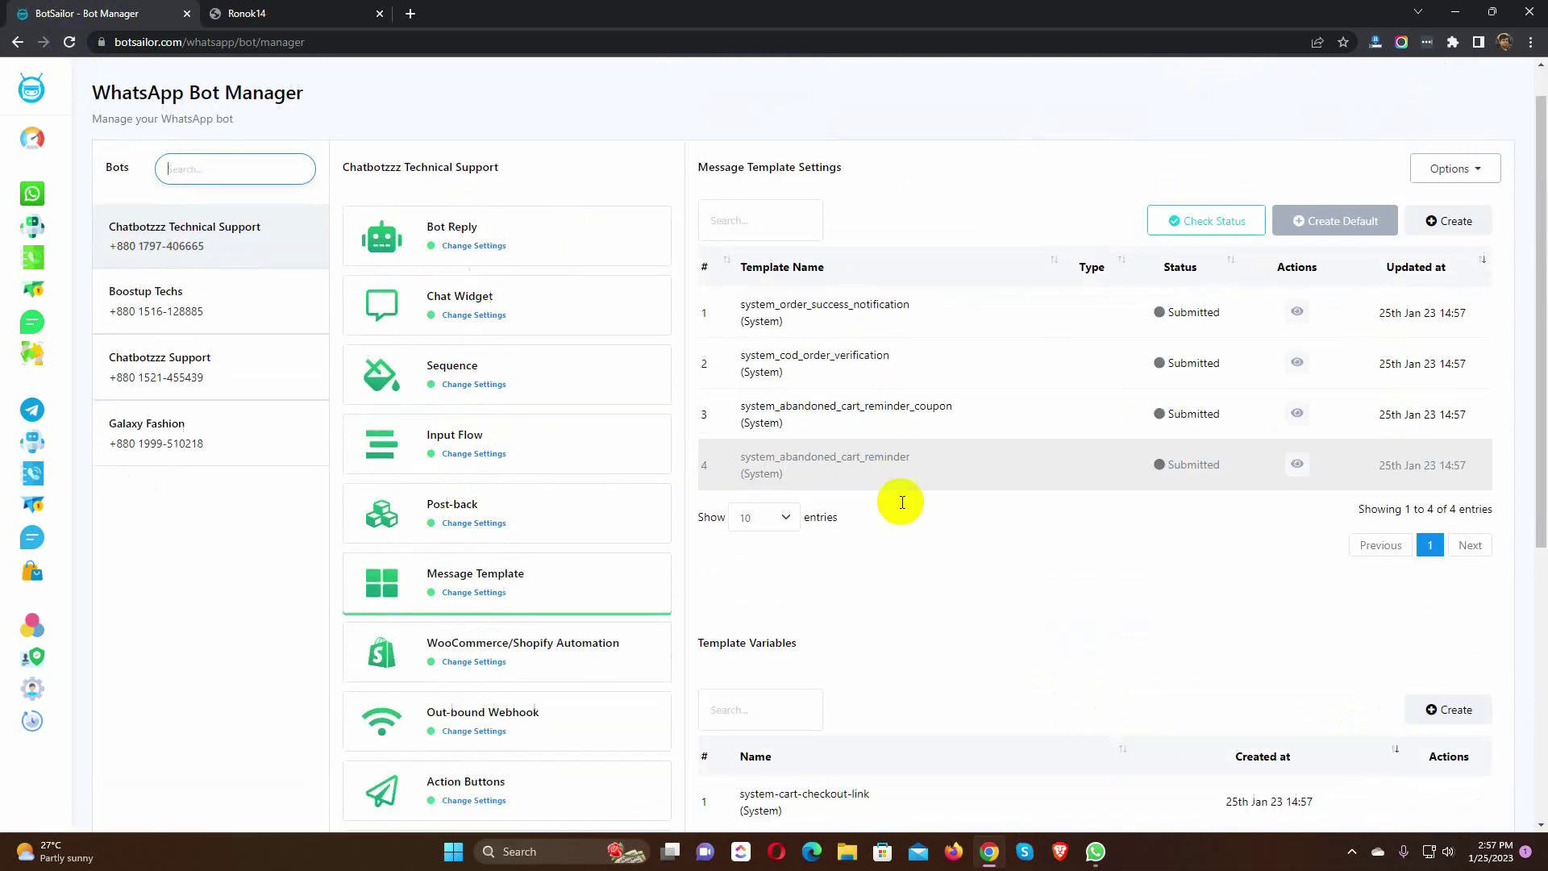
scroll(901, 503, down, 2)
scroll(901, 501, down, 2)
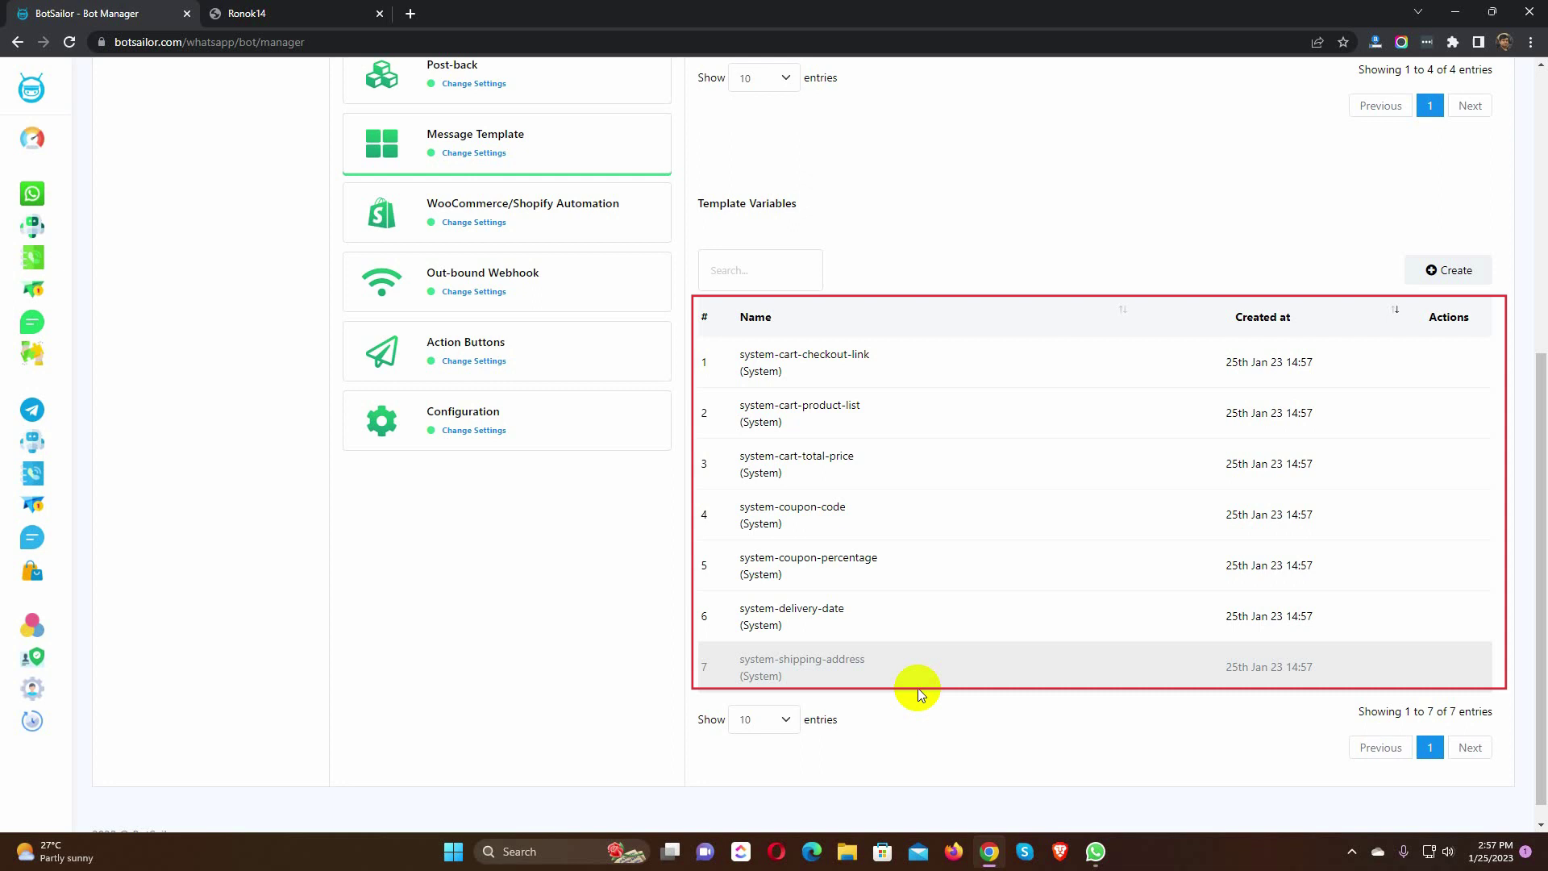
drag(680, 201, 950, 246)
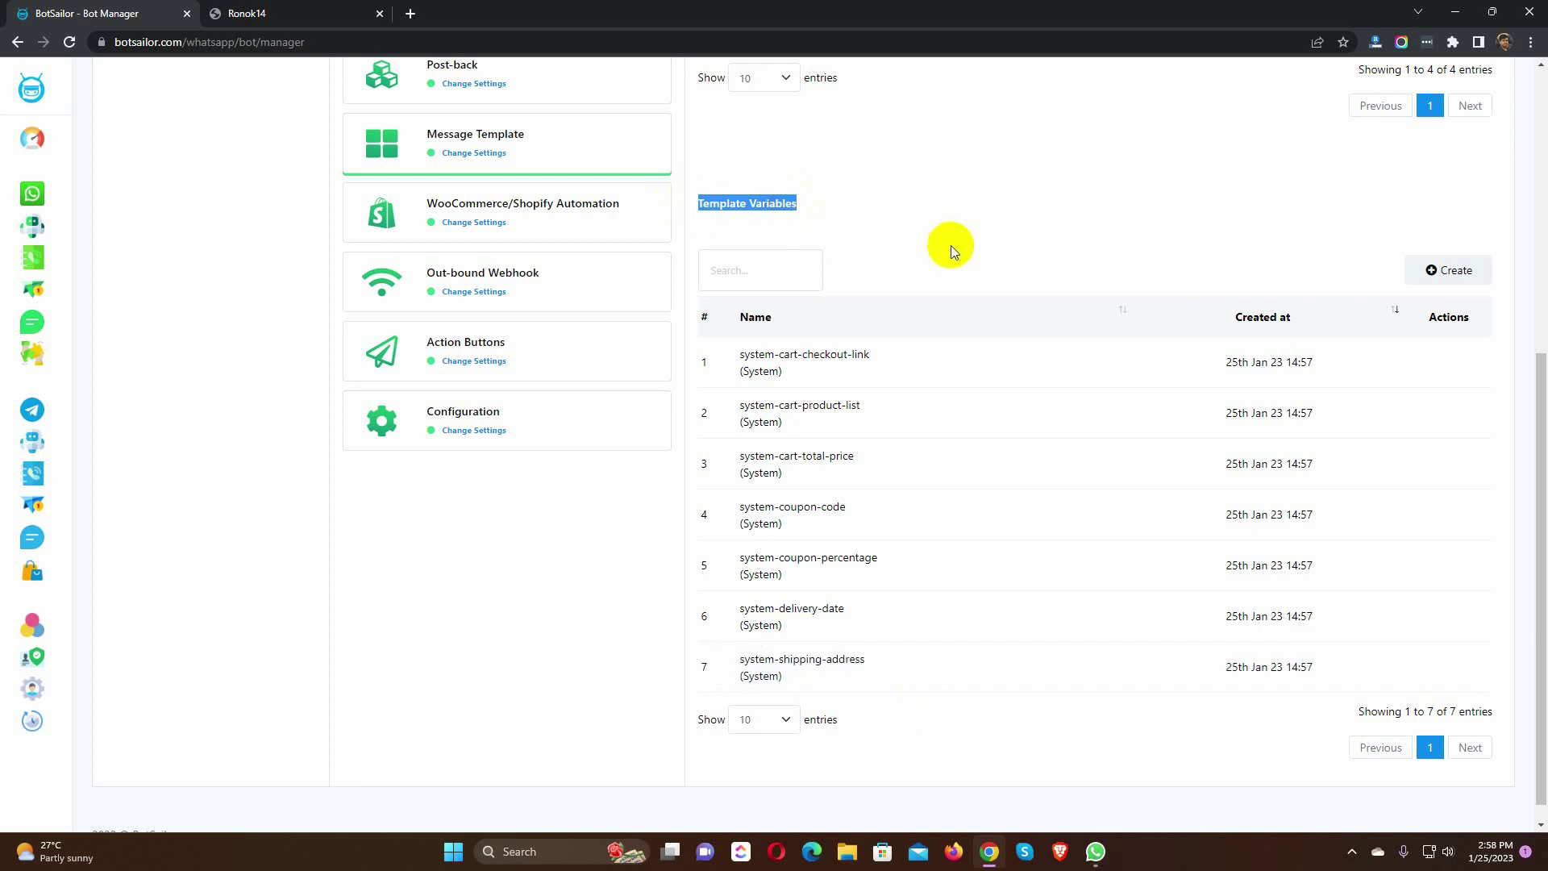
scroll(932, 303, up, 5)
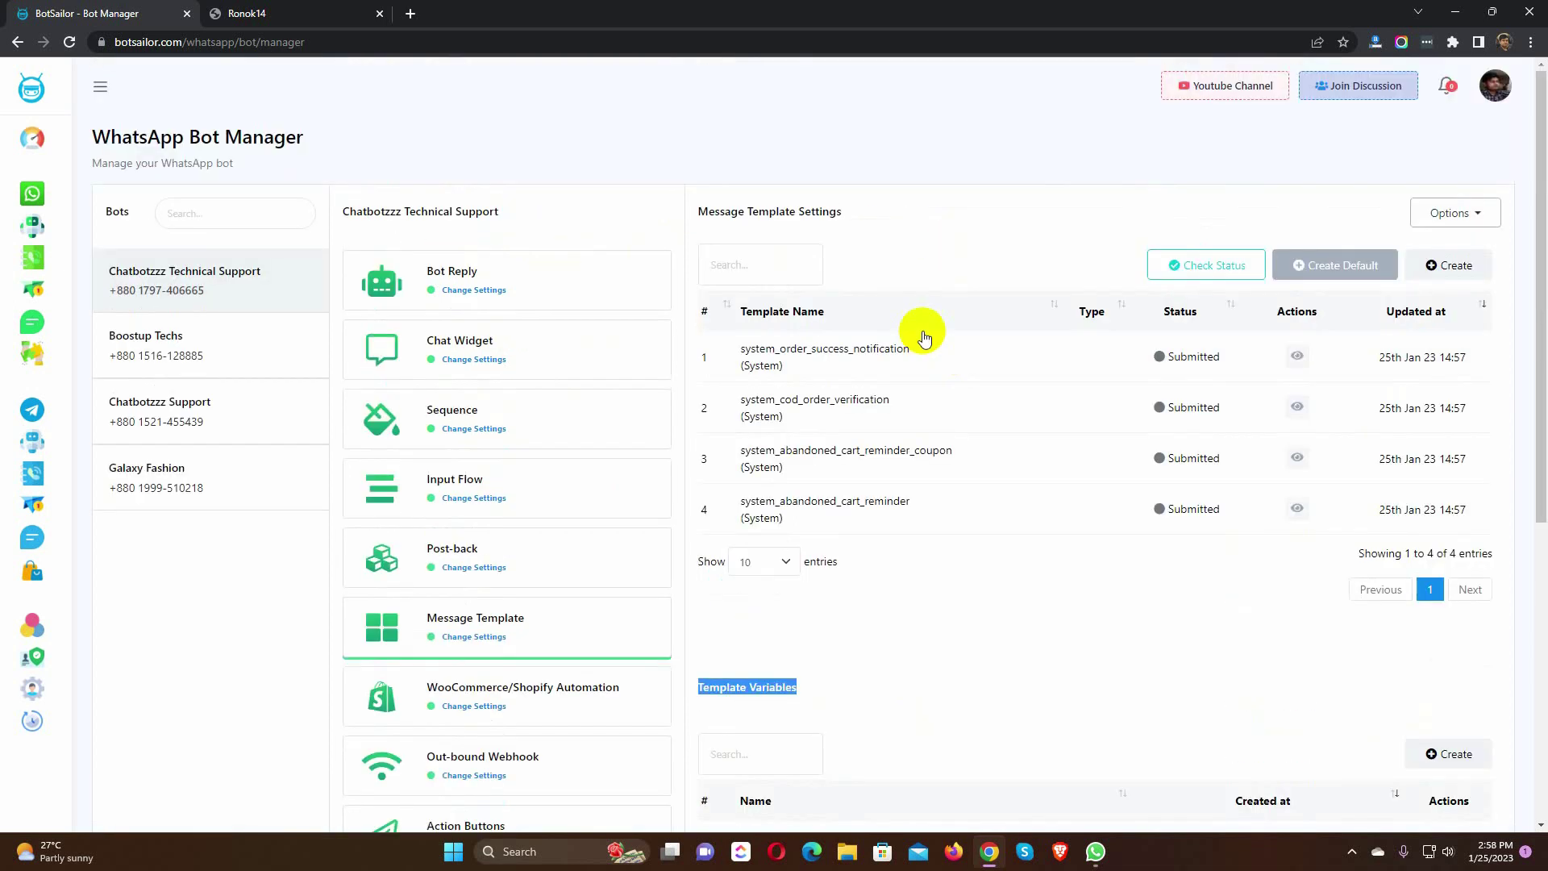
- Sync the four templates to Approved and open the WooCommerce/Shopify Automation settings
click(1231, 272)
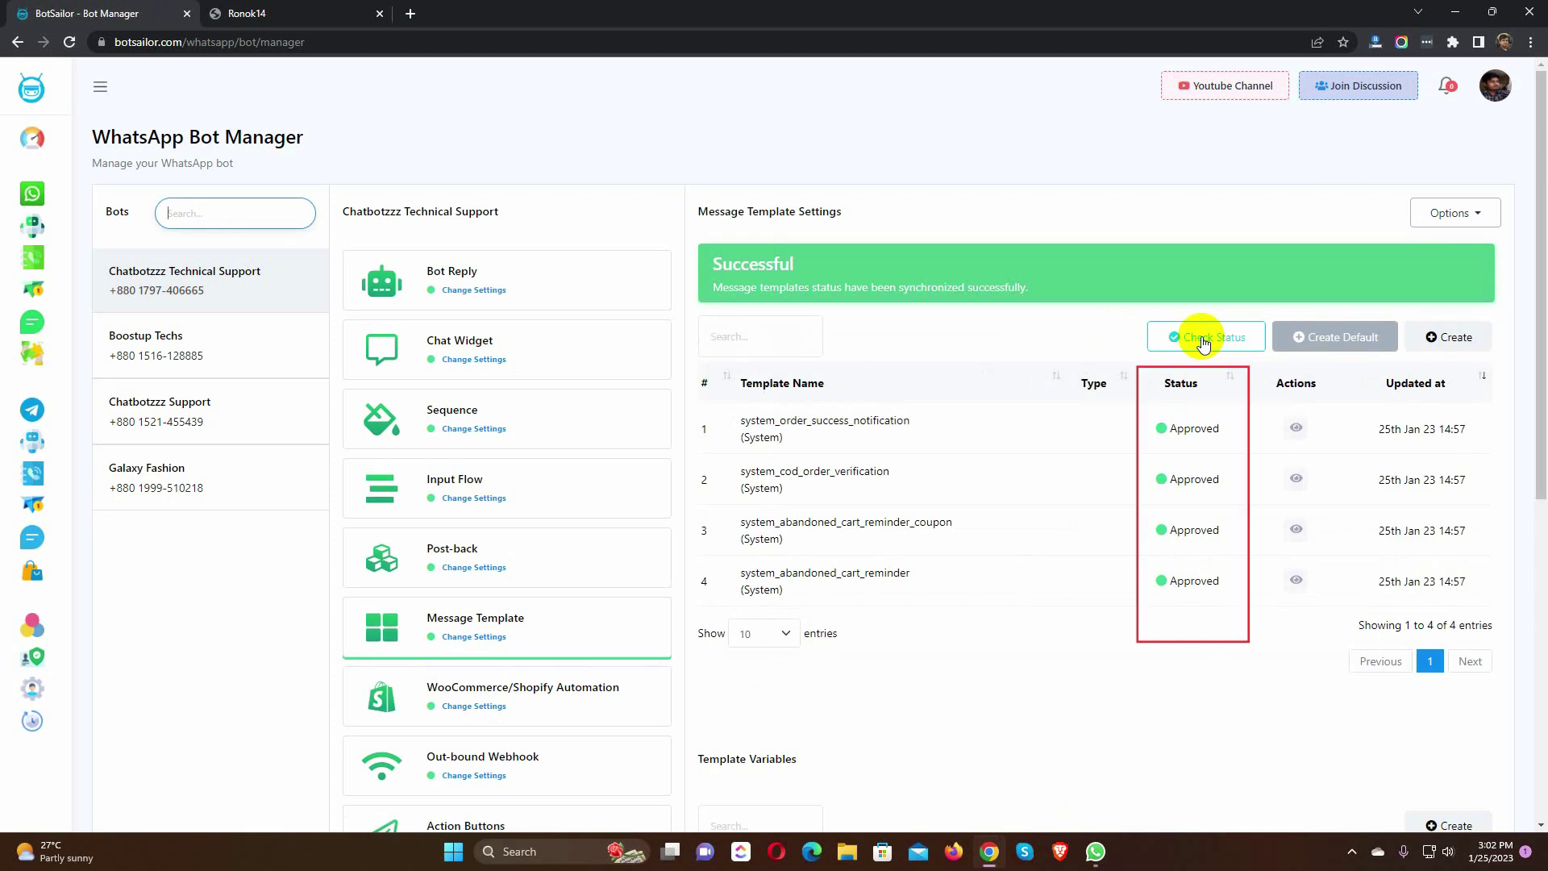
scroll(1105, 476, down, 1)
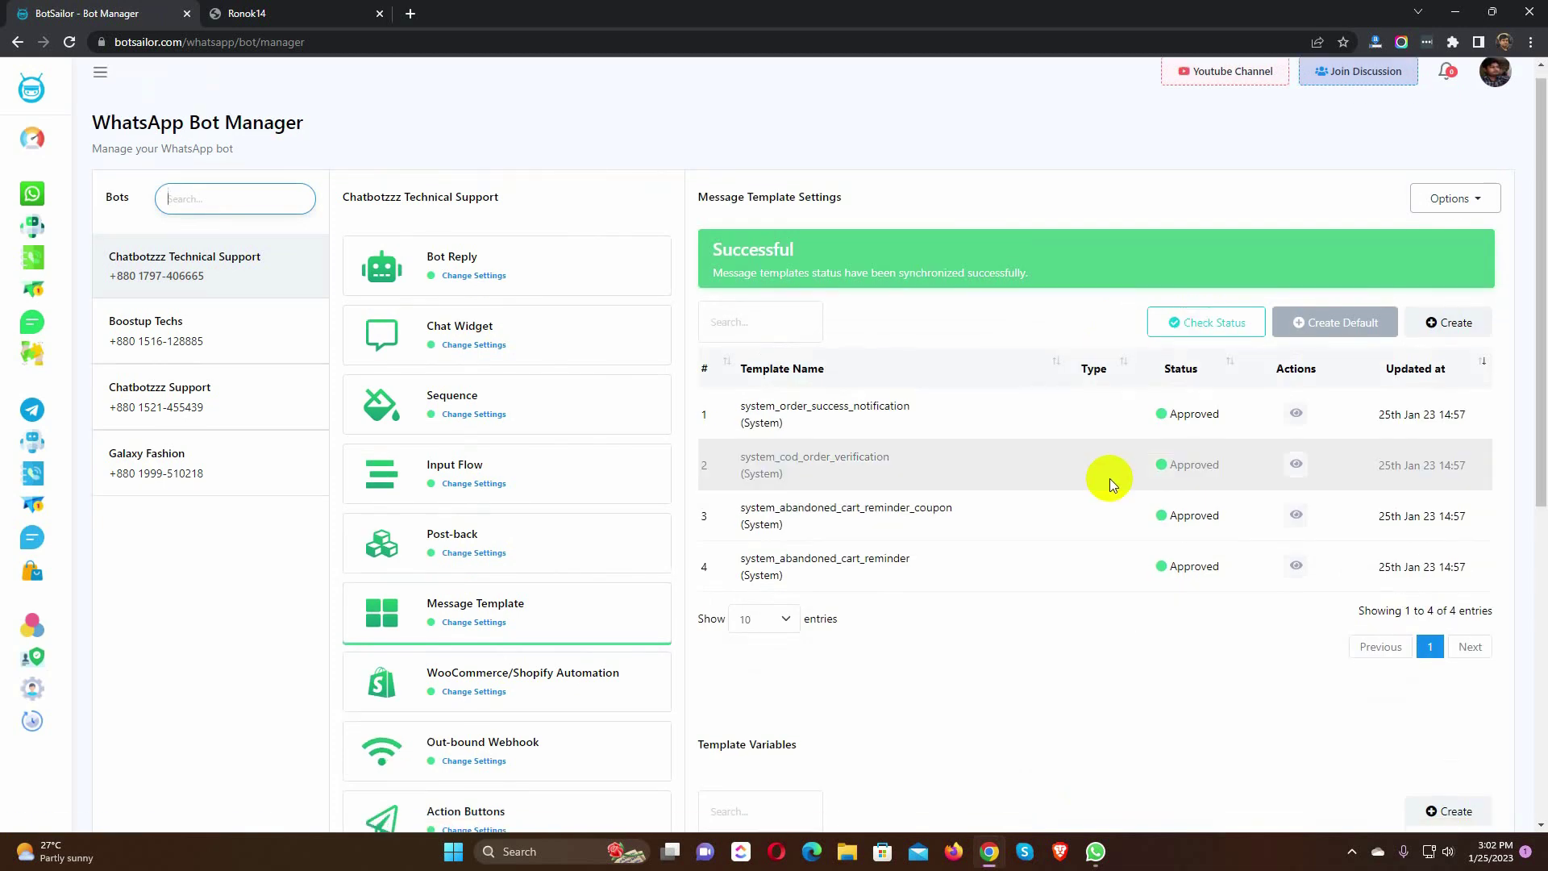
click(466, 692)
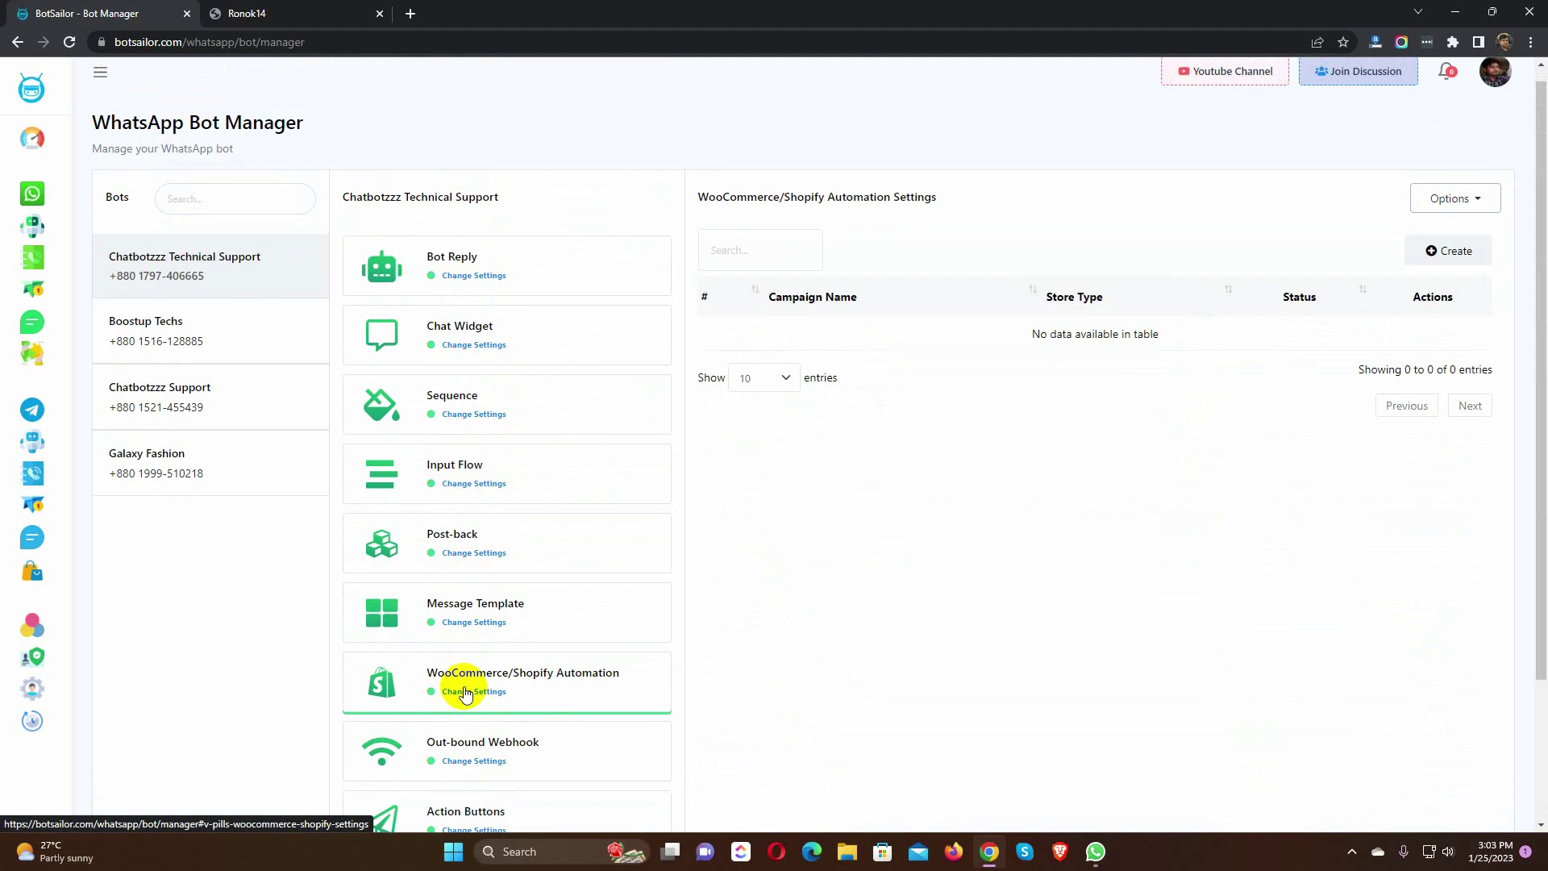
- Start a new automation campaign with Shopify as the store type
click(1452, 251)
click(978, 159)
text(Shop)
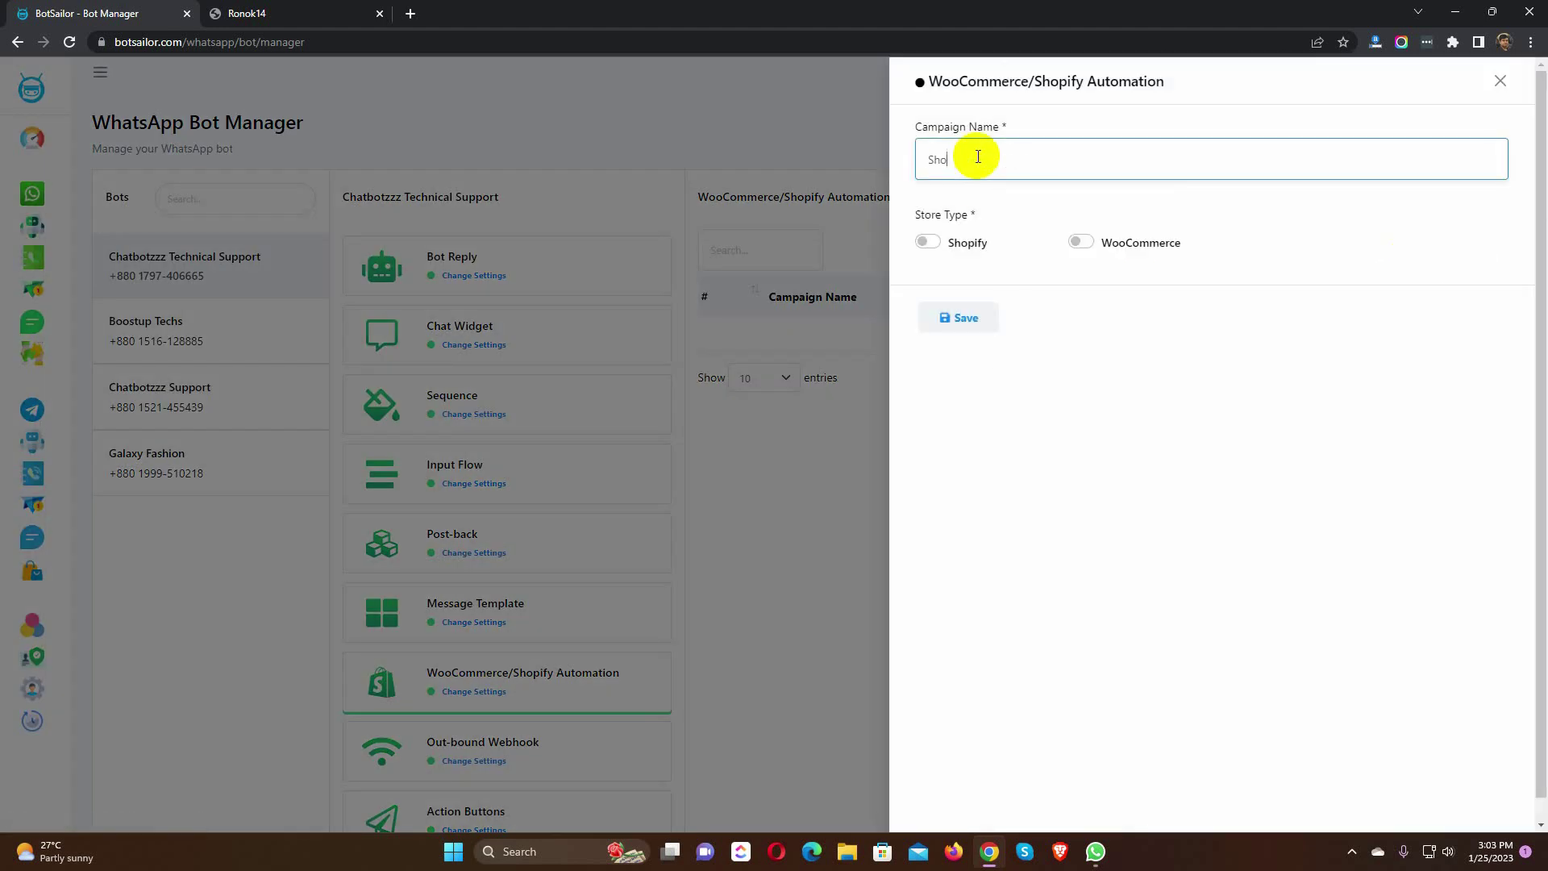
text(ify Auandoned Cart Recovery)
drag(908, 214, 977, 216)
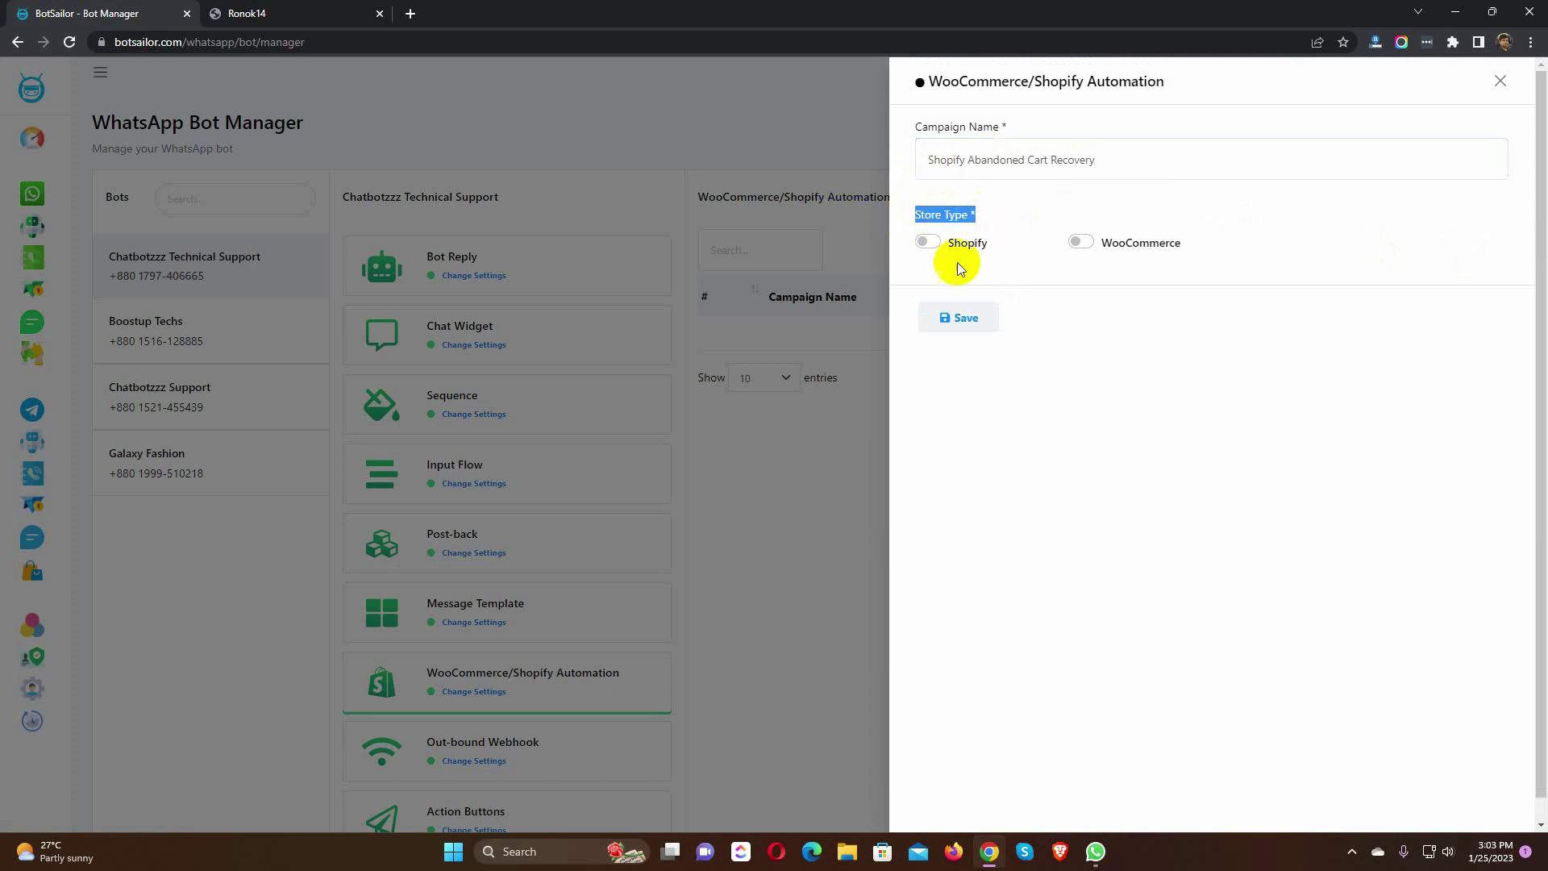
click(927, 243)
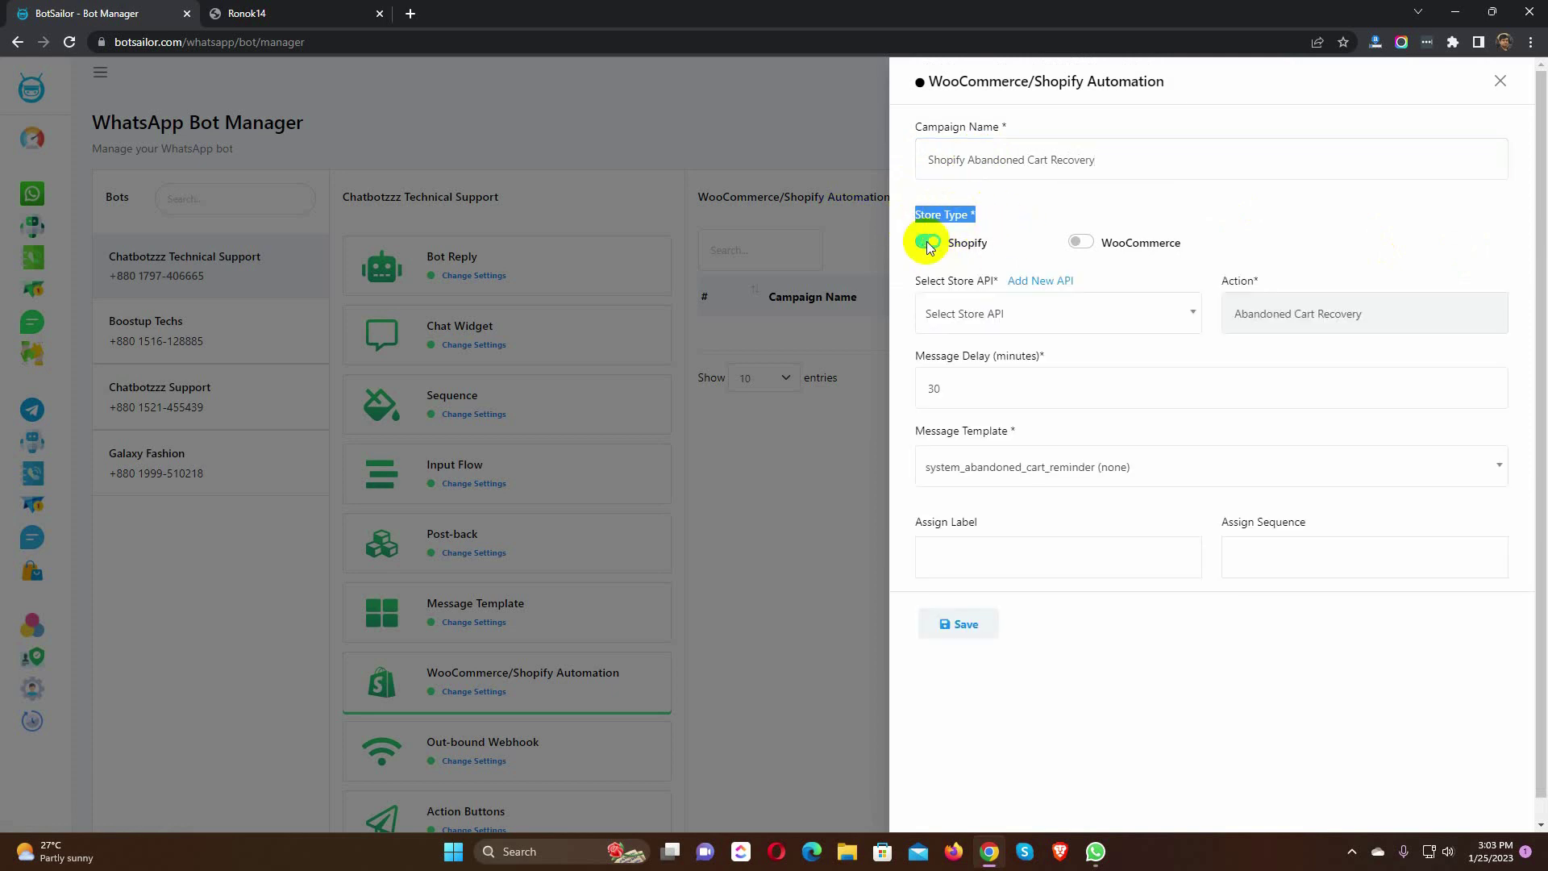
drag(916, 280, 998, 281)
- Select the Shopify Store API, Abandoned Cart Recovery action and a 30-minute delay
click(1034, 318)
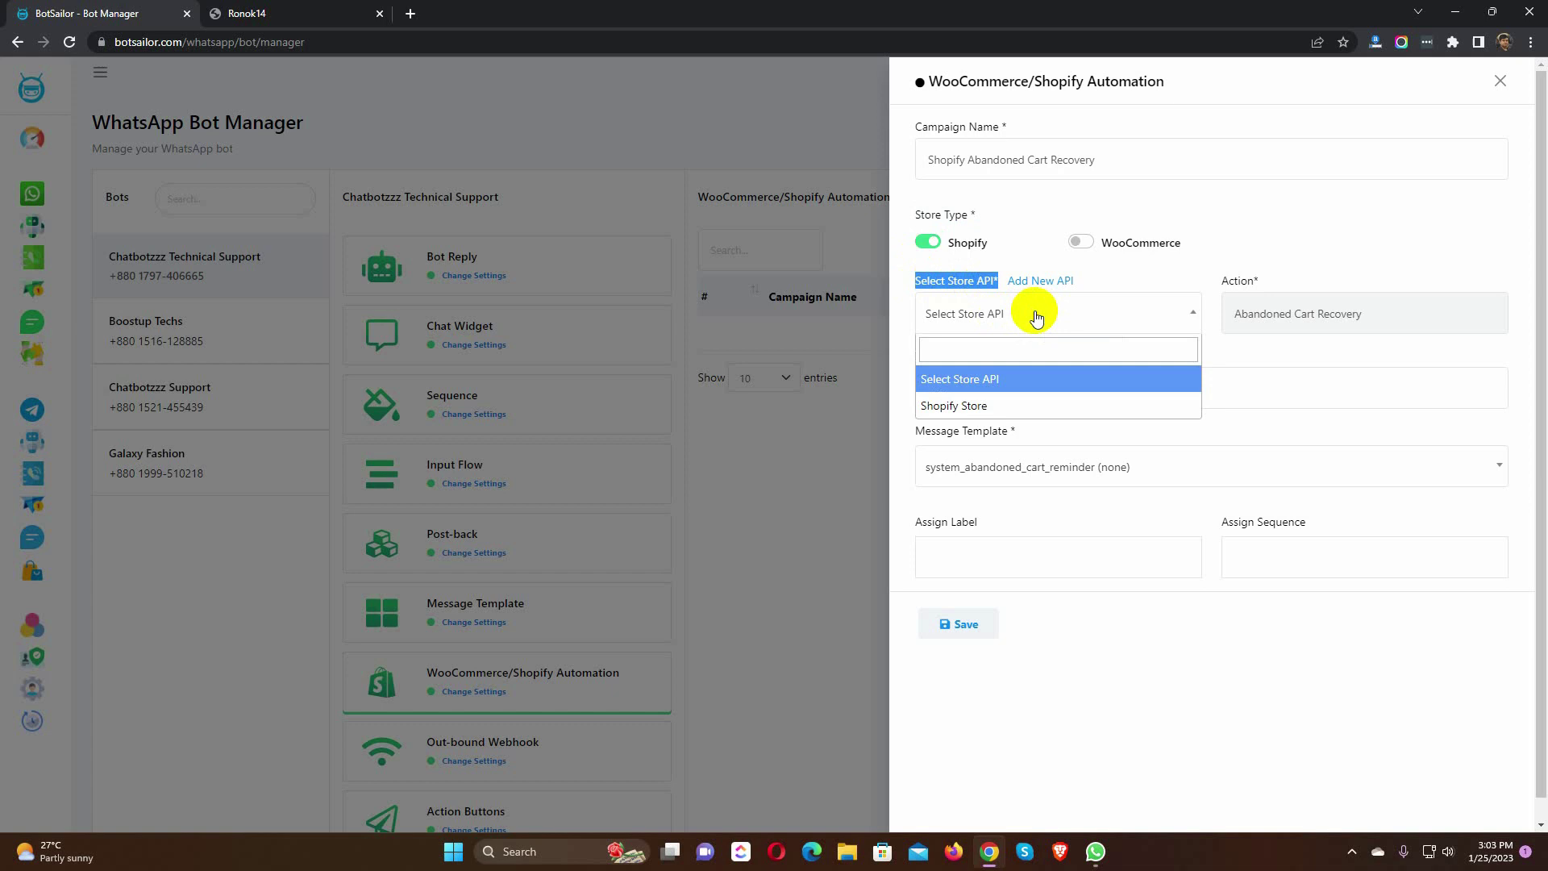
click(1012, 406)
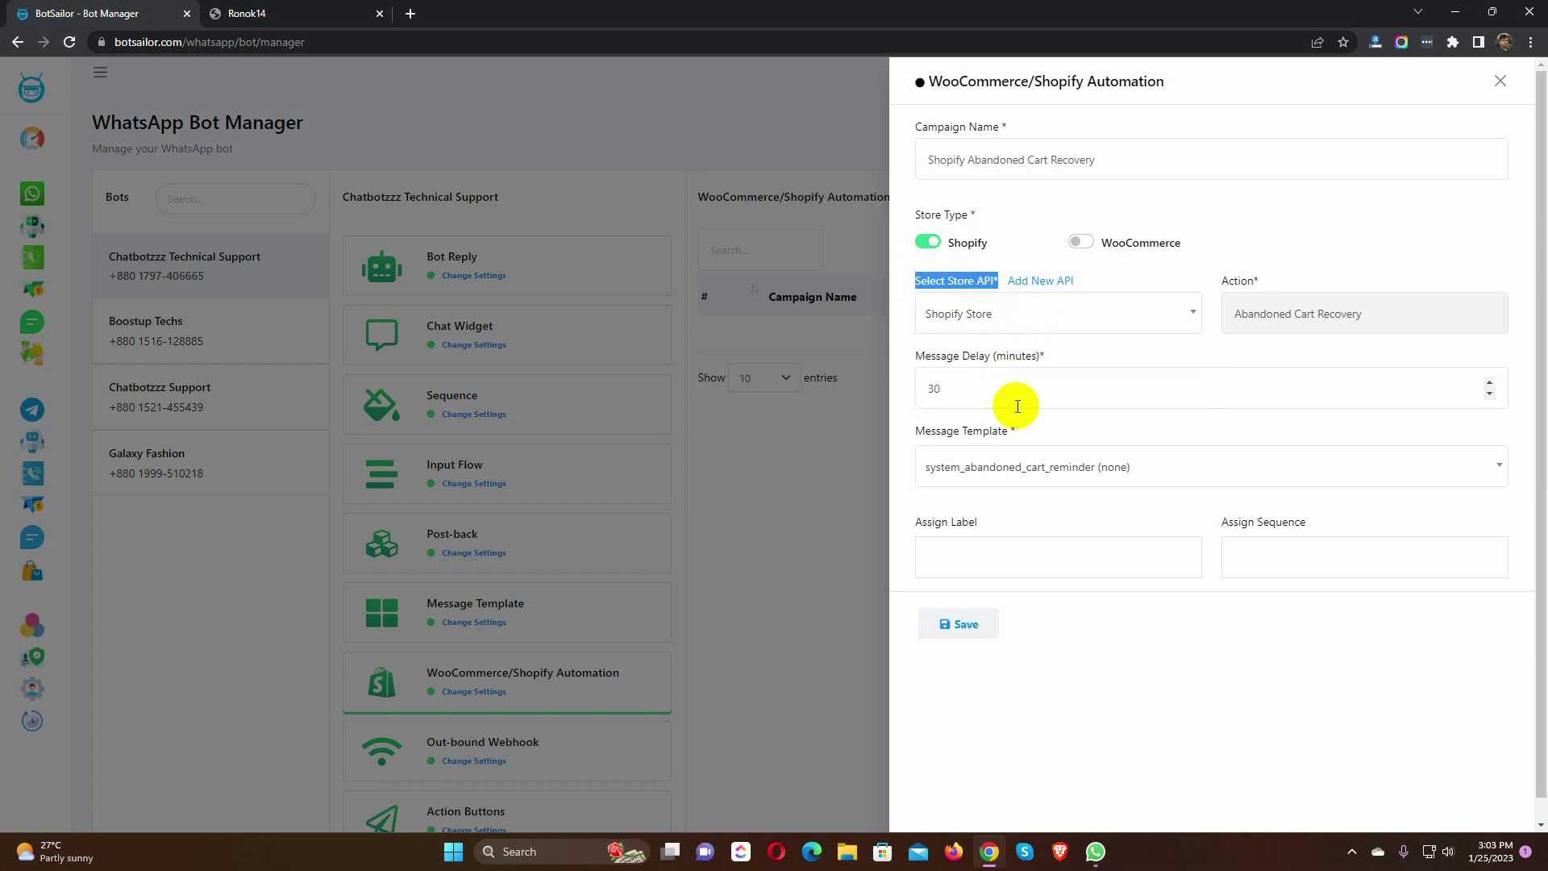
click(1370, 313)
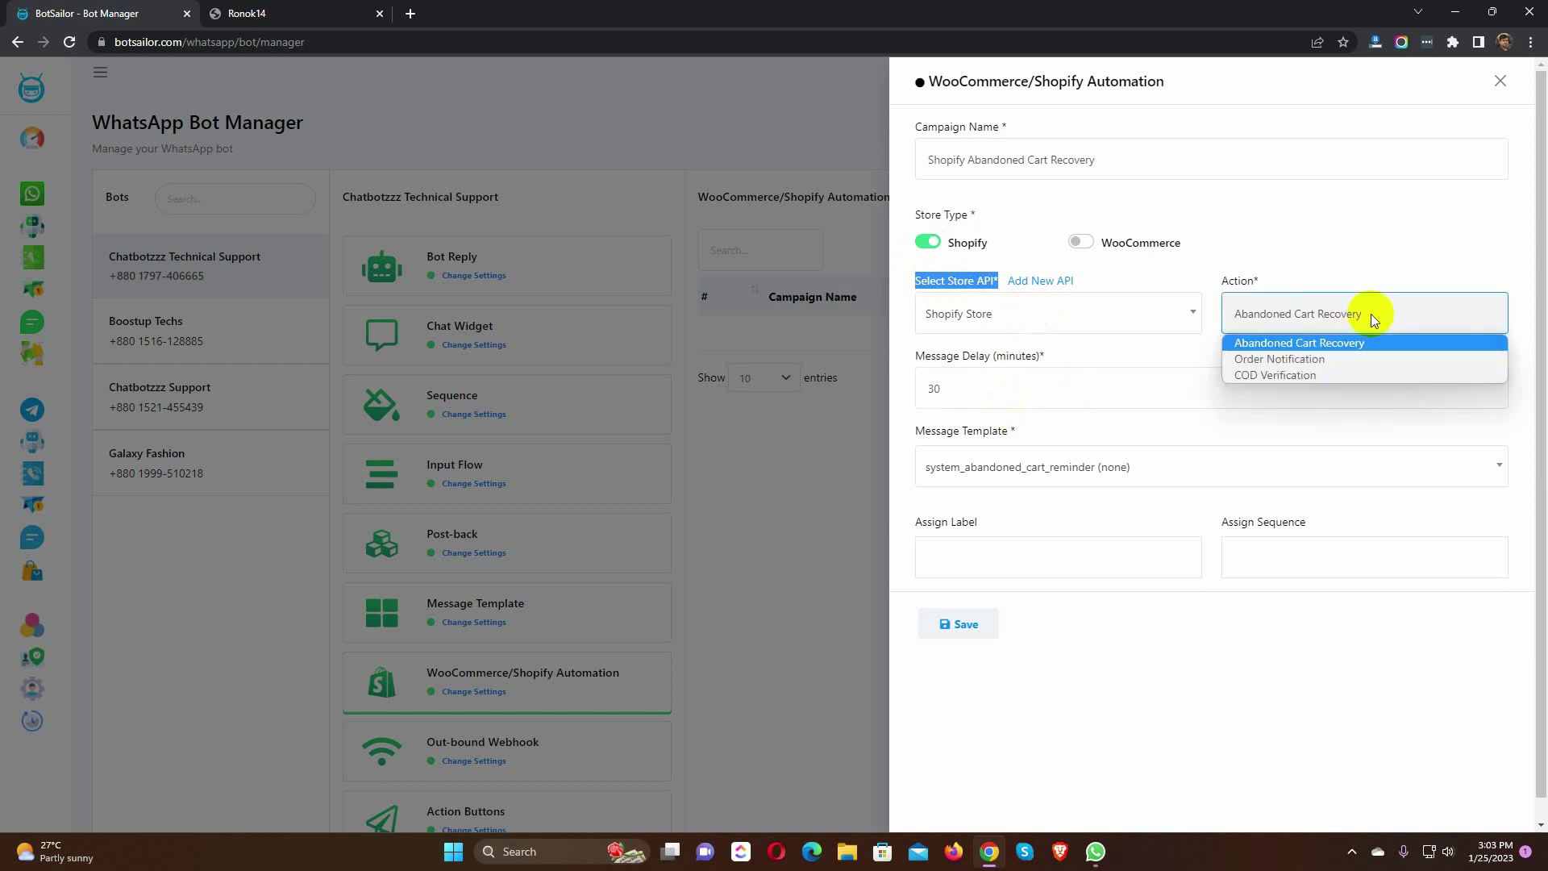
click(1315, 347)
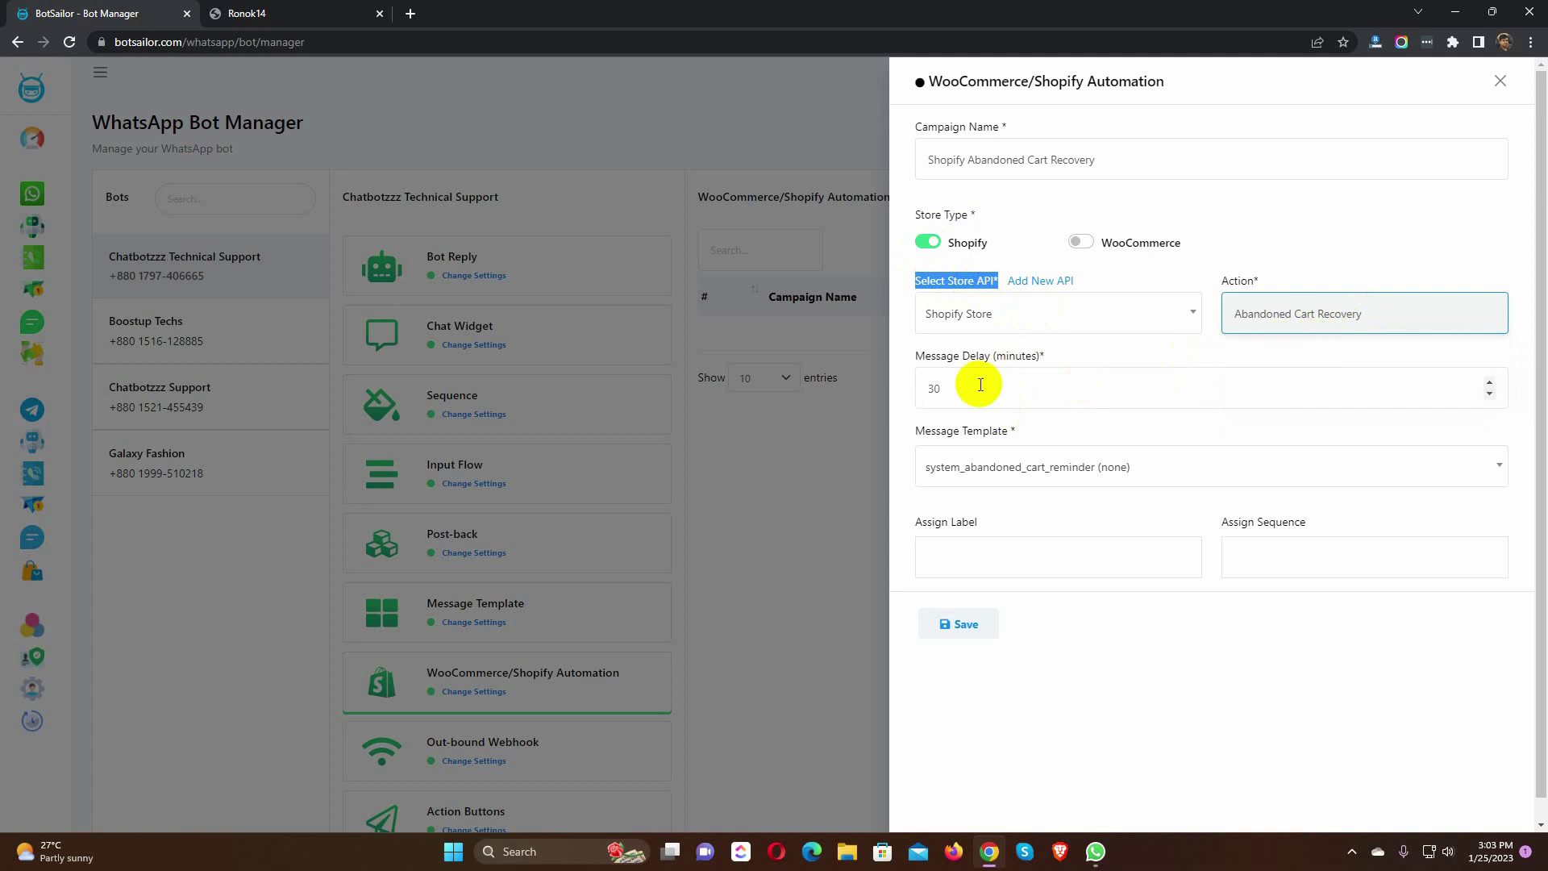
mouse_move(1209, 388)
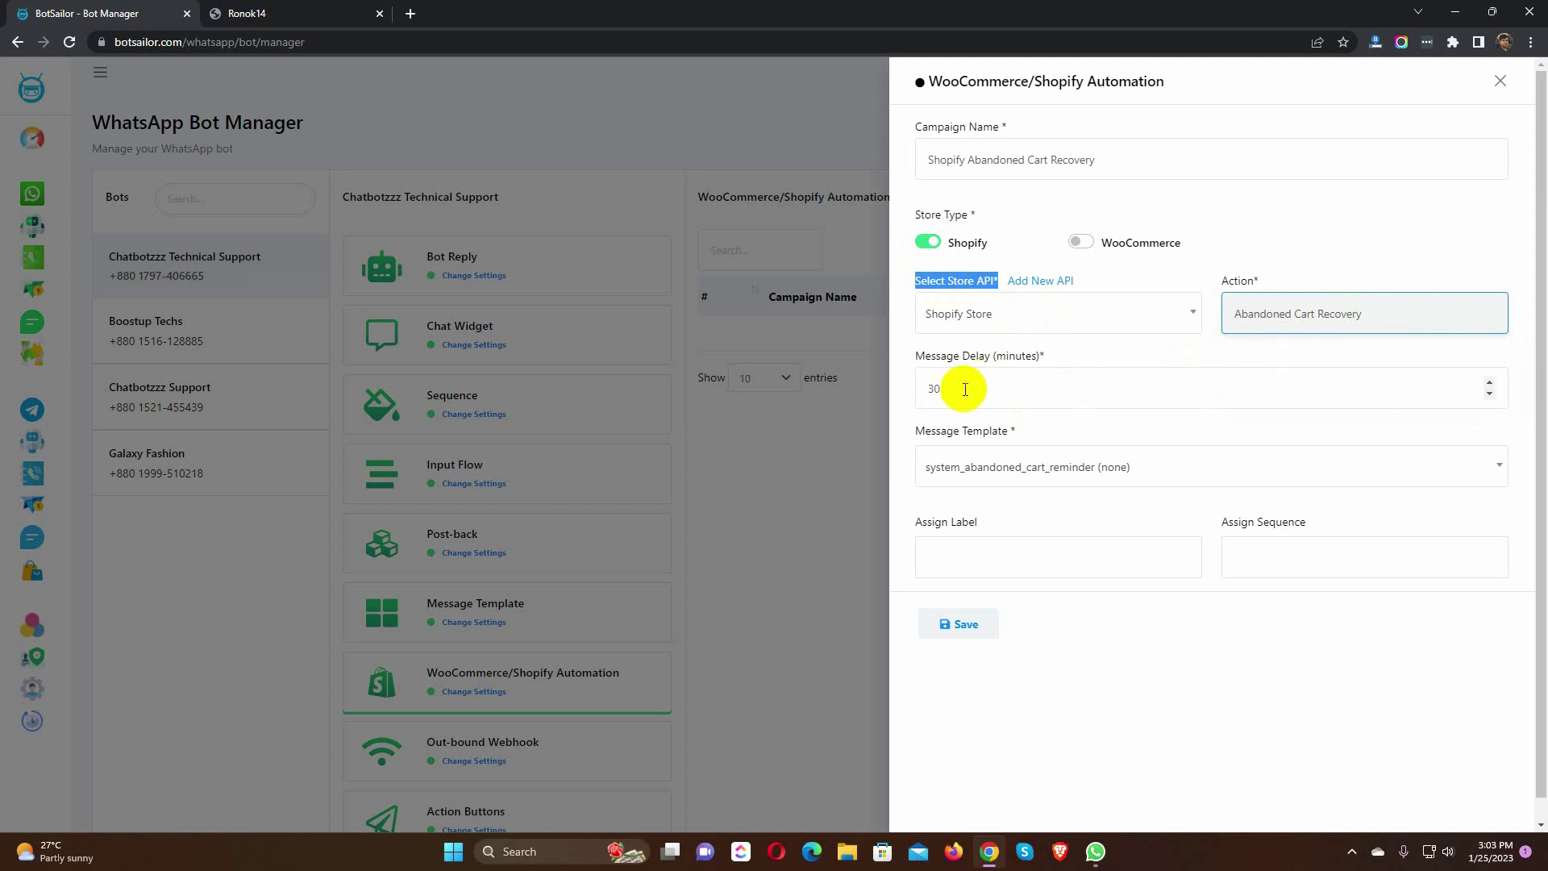
drag(966, 388, 933, 388)
click(955, 416)
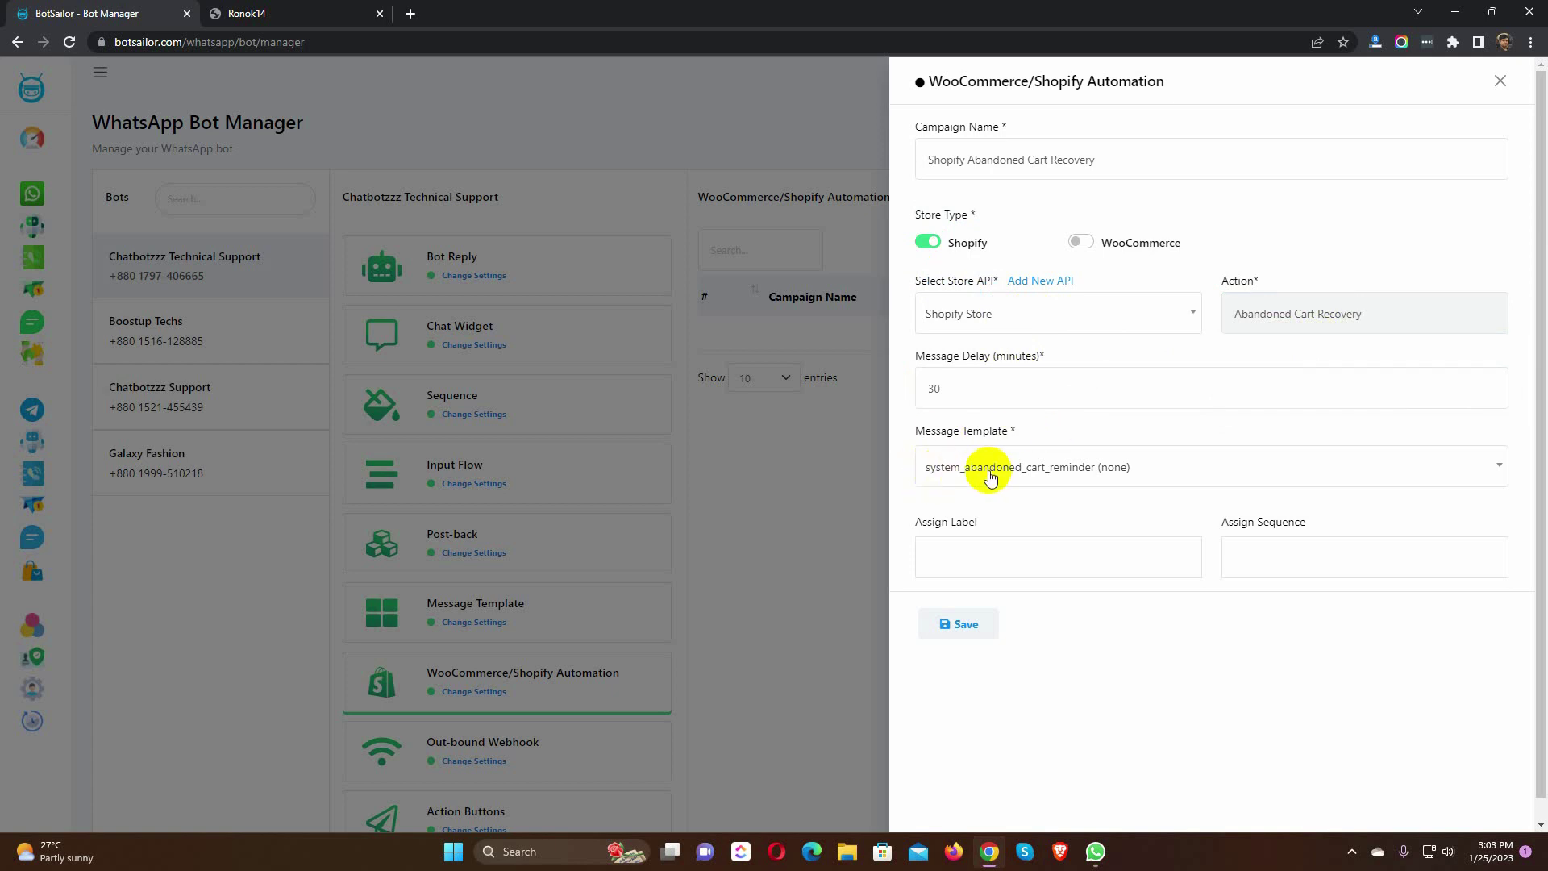
- Choose the system_abandoned_cart_reminder template, leaving the optional label and sequence unset
click(1176, 477)
click(1115, 529)
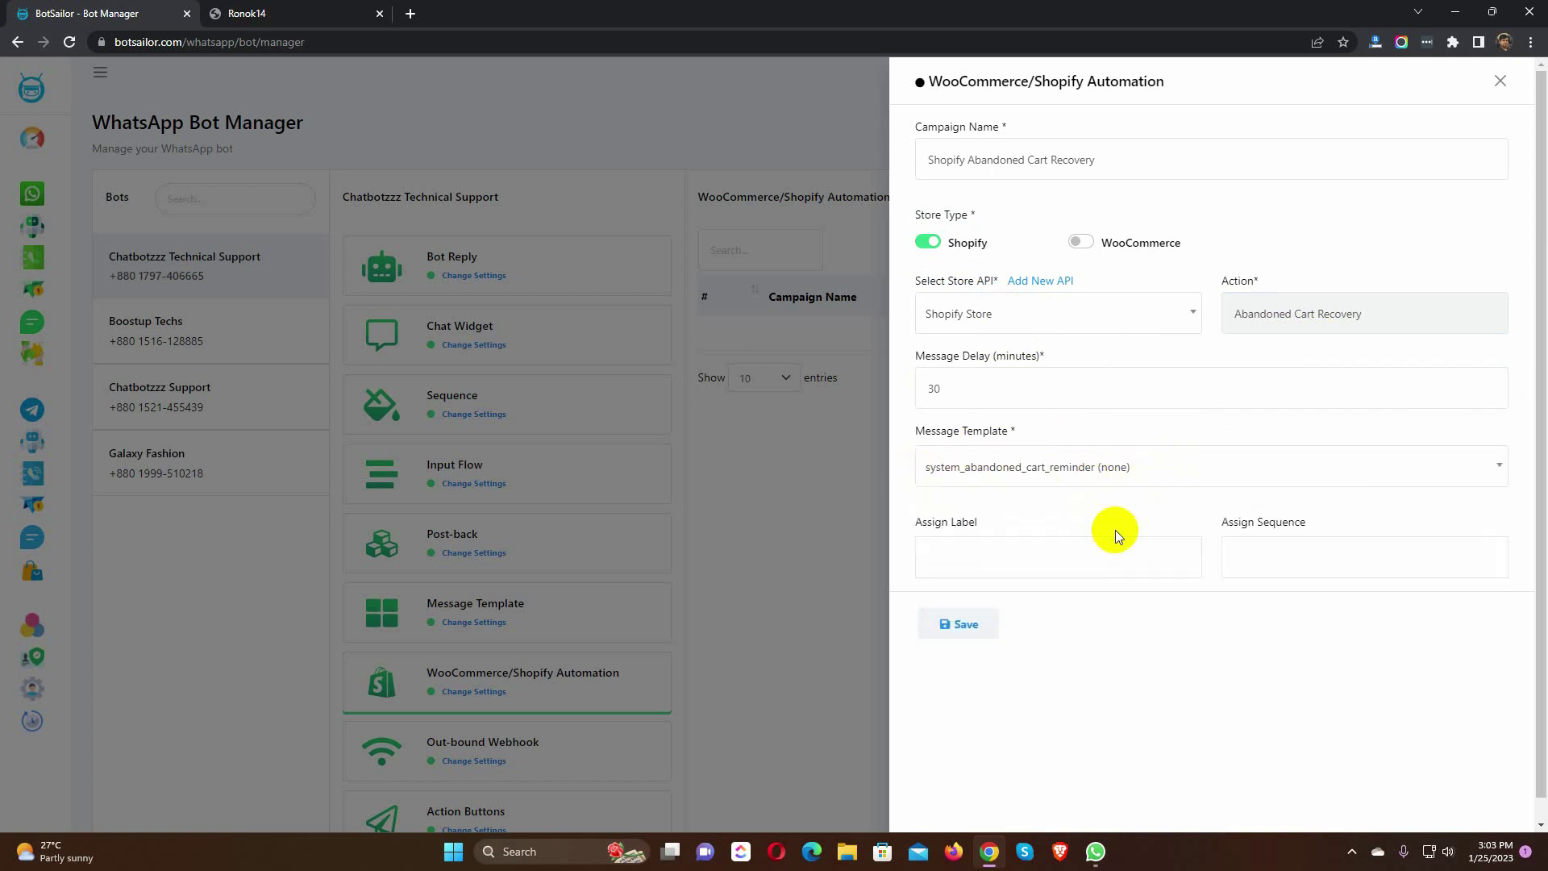
drag(914, 521, 977, 521)
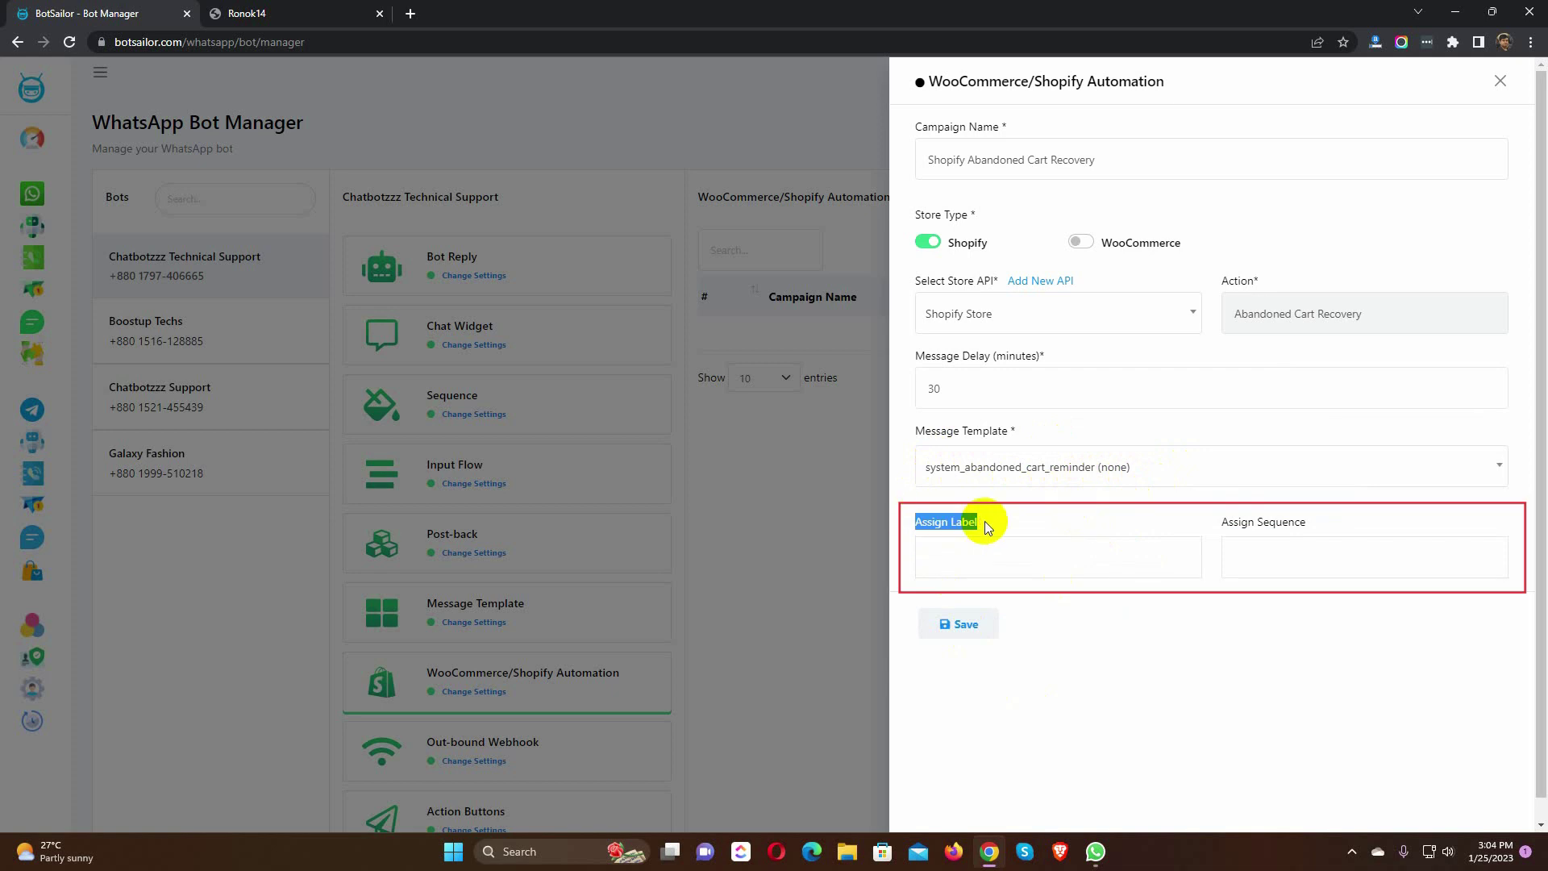
drag(1222, 521, 1315, 521)
click(1310, 520)
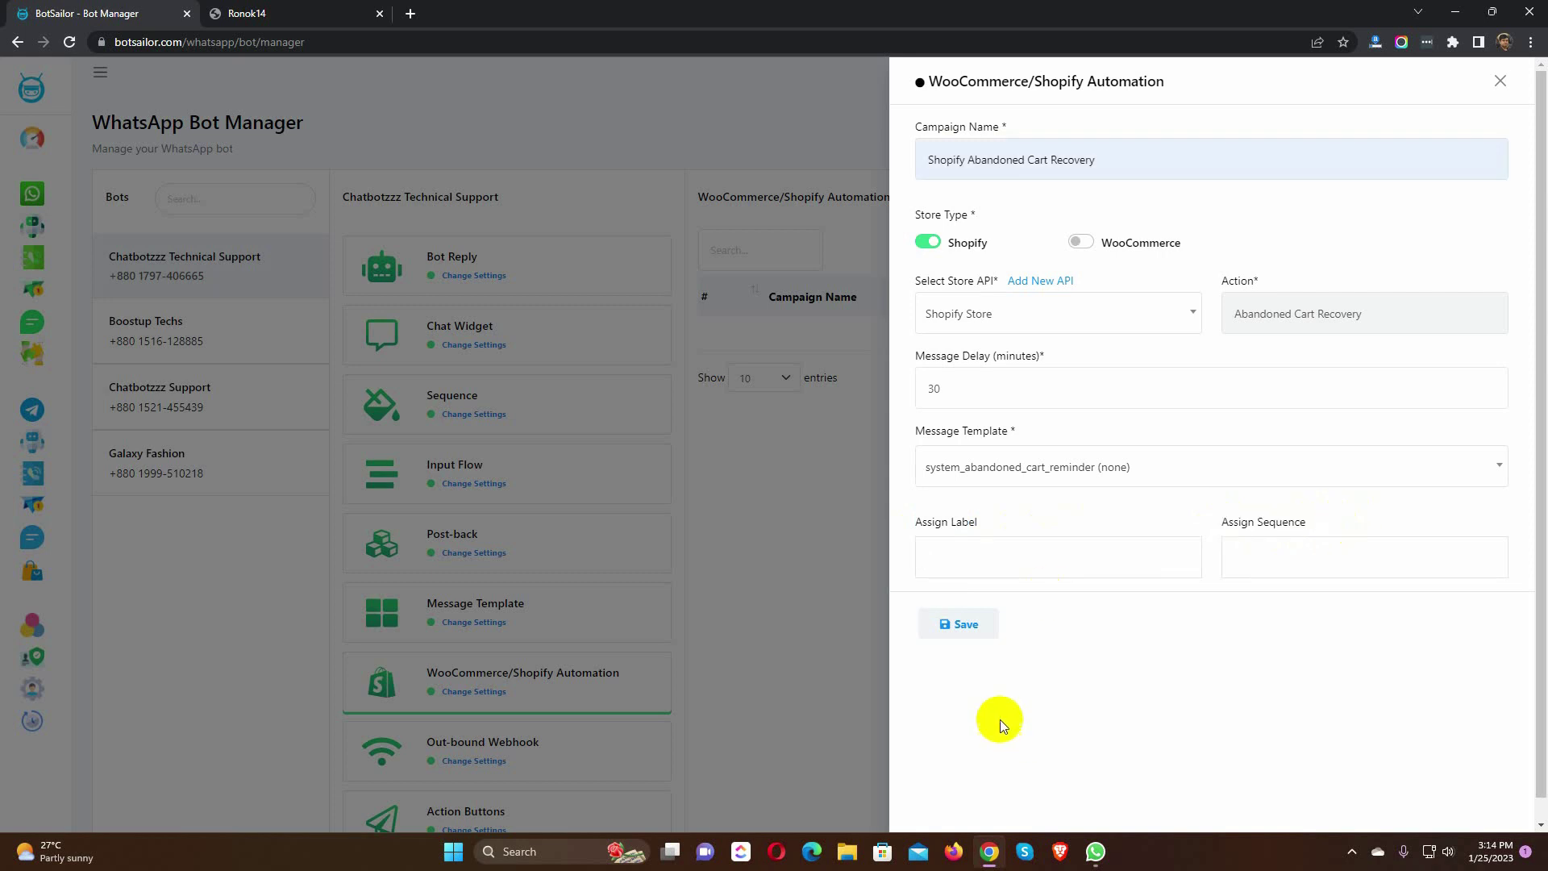
- Save the Shopify Abandoned Cart Recovery campaign and dismiss the Success confirmation
click(961, 627)
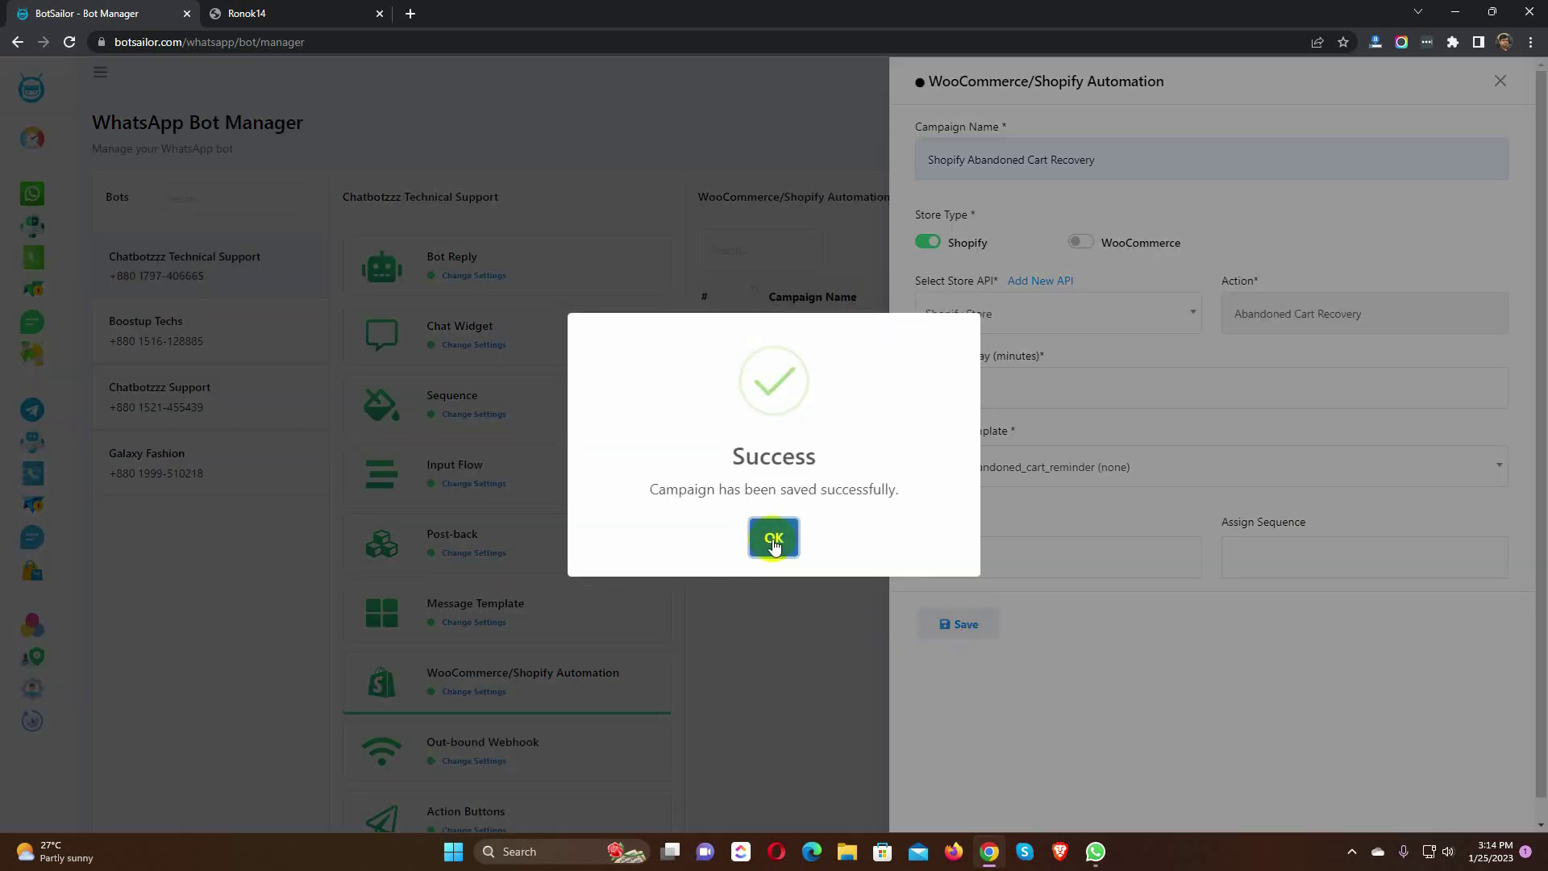
click(775, 541)
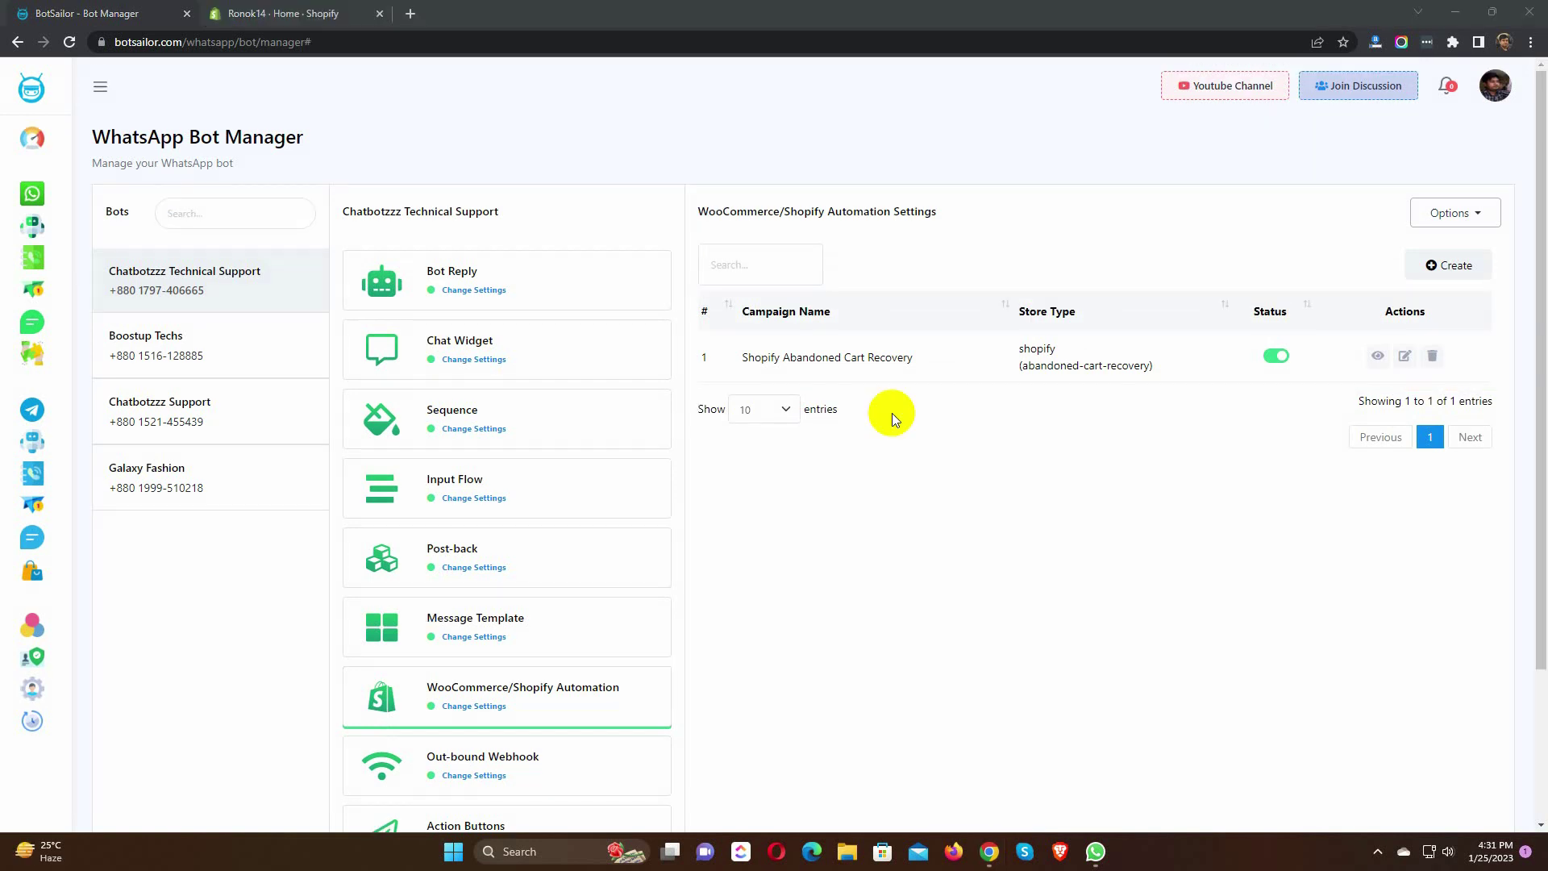
mouse_move(987, 852)
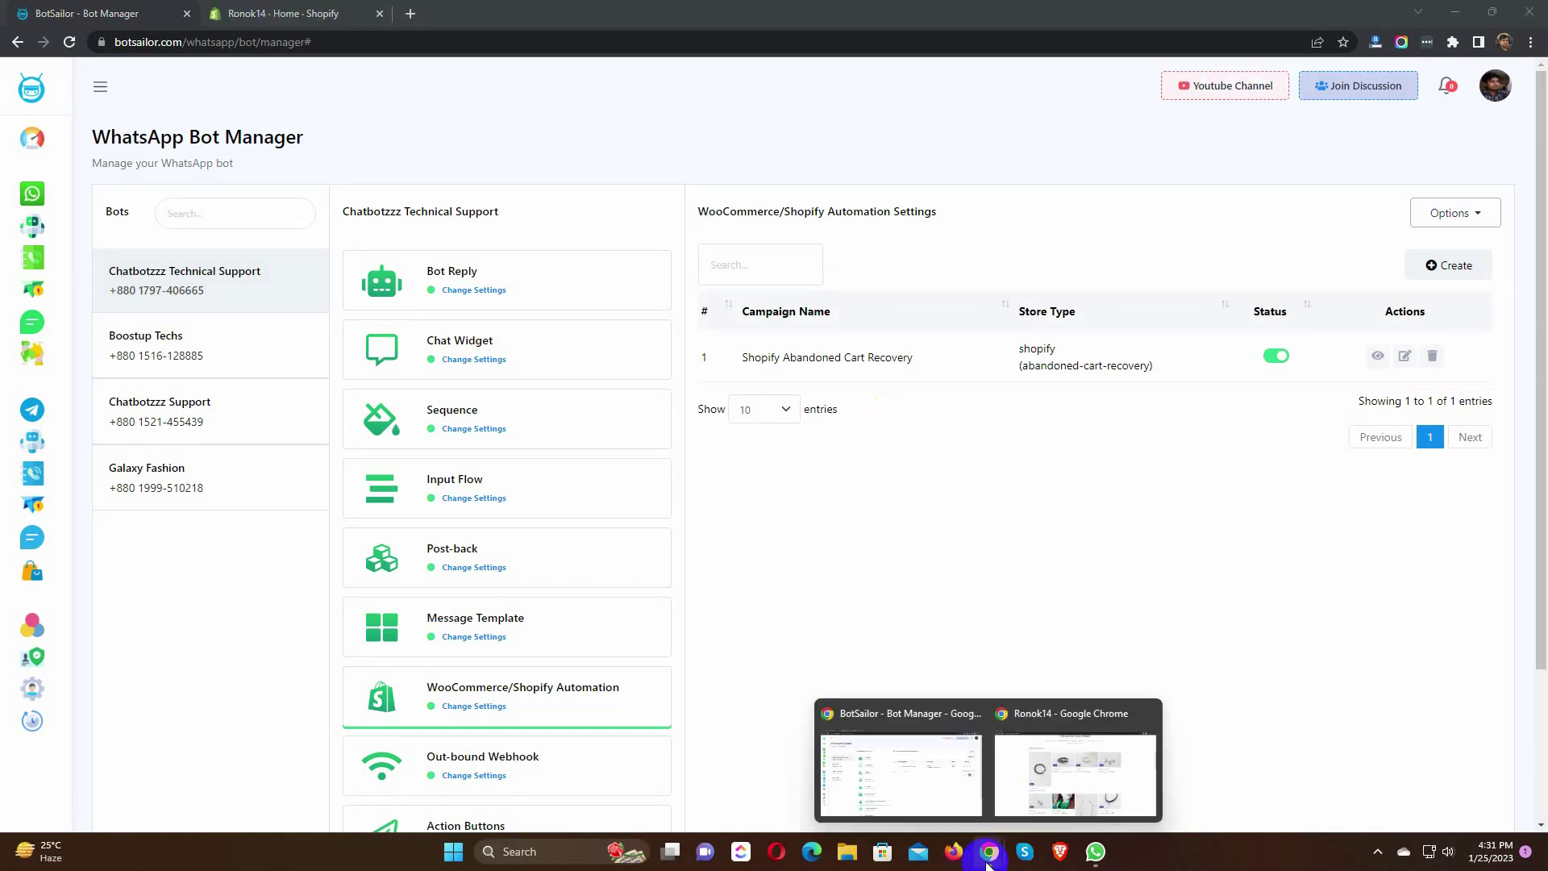
- Start buying the Anchor Bracelet Mens in the Ronok14 store with the saved contact email
click(1047, 778)
scroll(230, 460, up, 2)
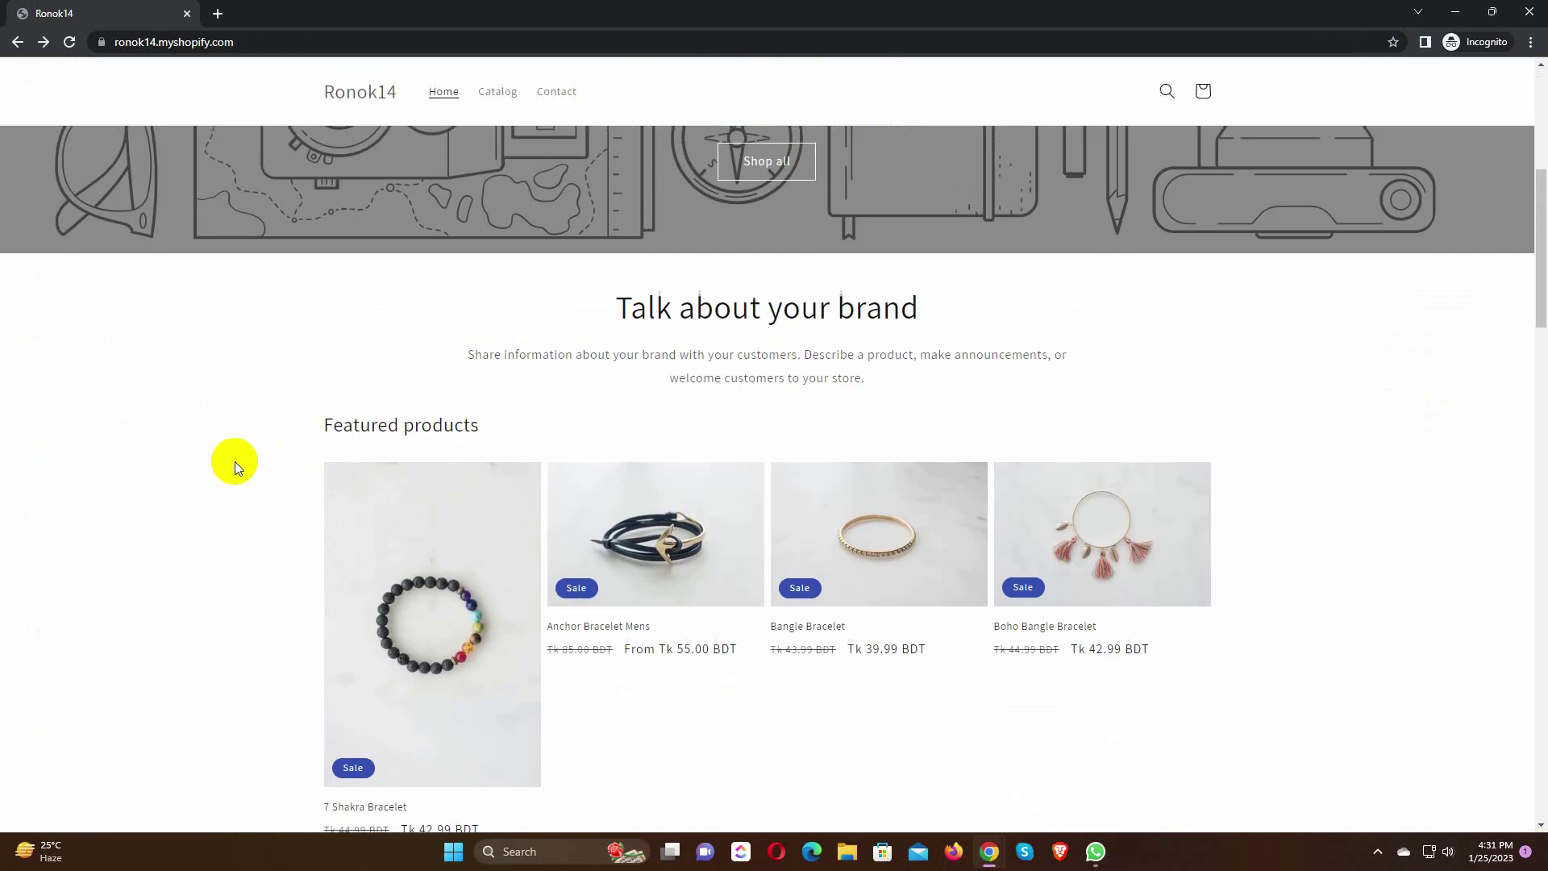
click(664, 594)
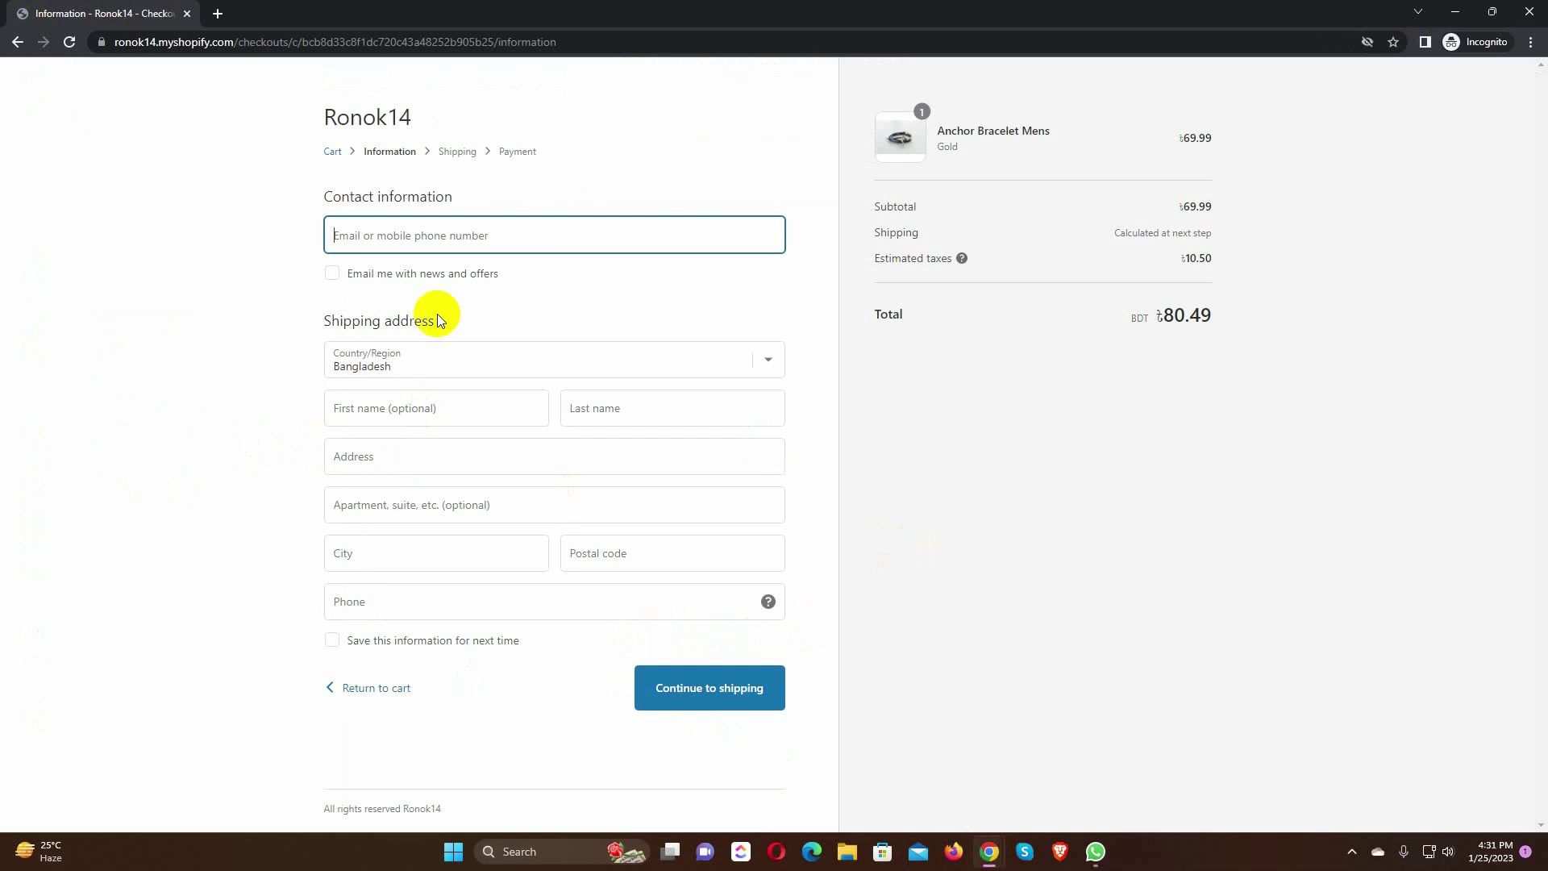
click(458, 235)
text(ranz)
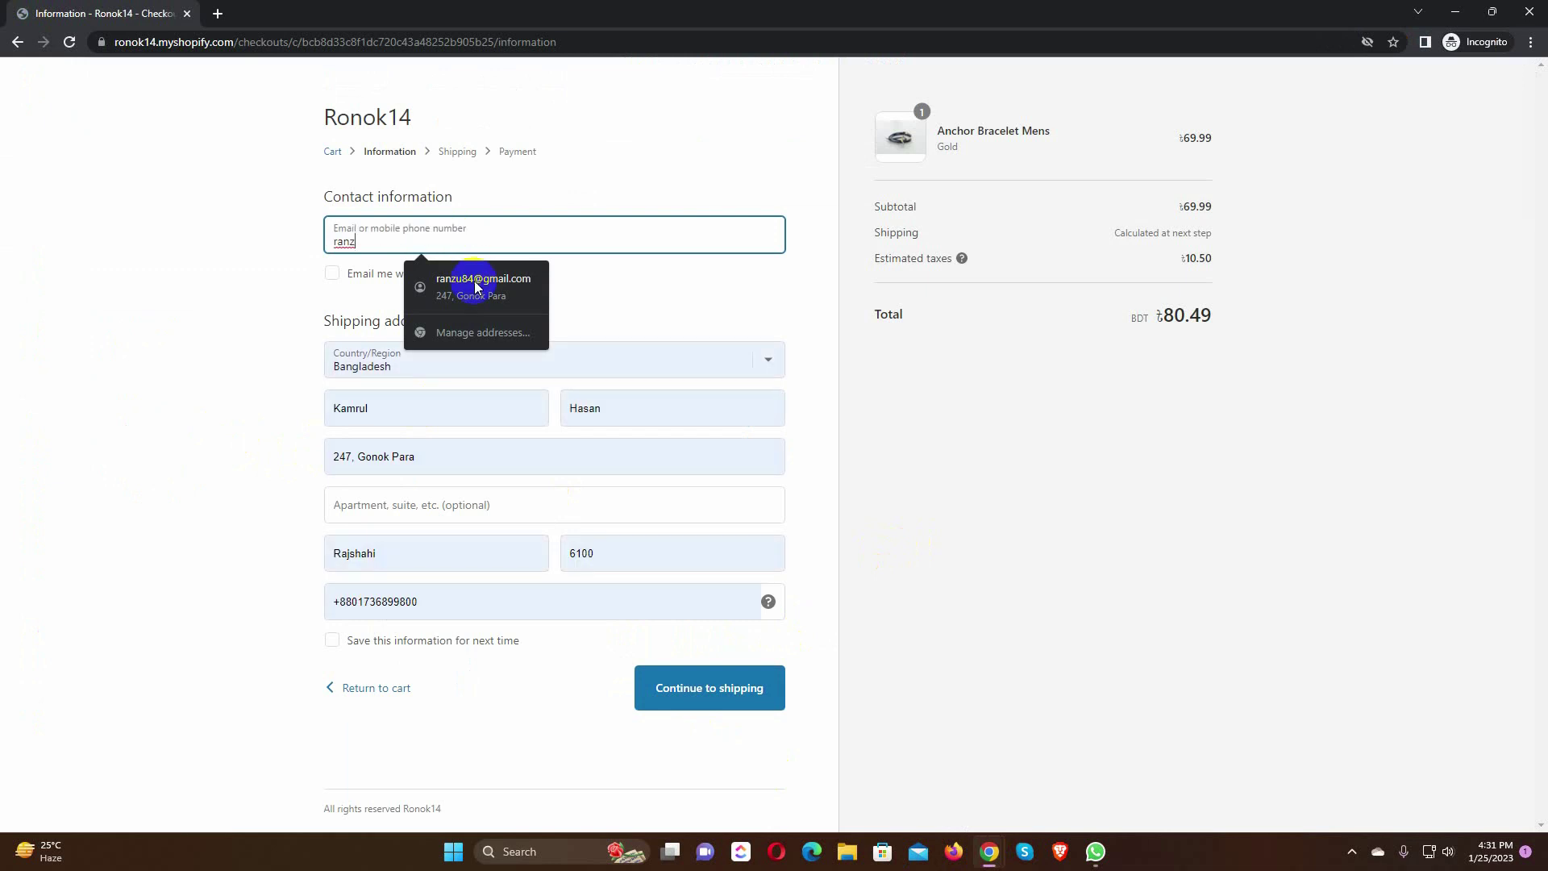
click(477, 287)
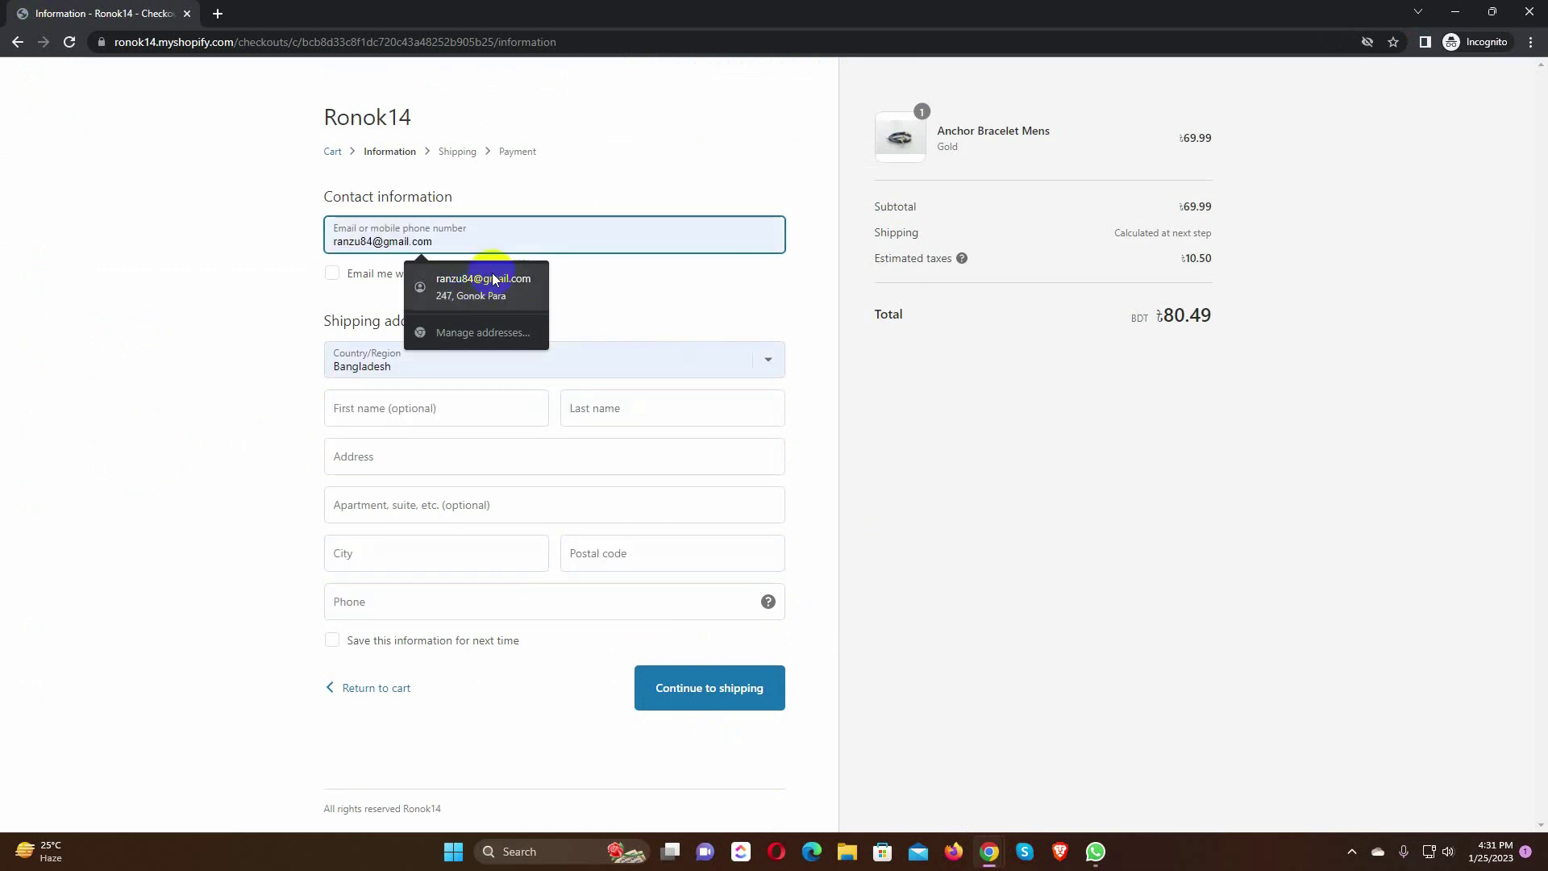
- Autofill the shipping details, reach the payment step, and close the checkout unpaid
click(436, 411)
click(463, 457)
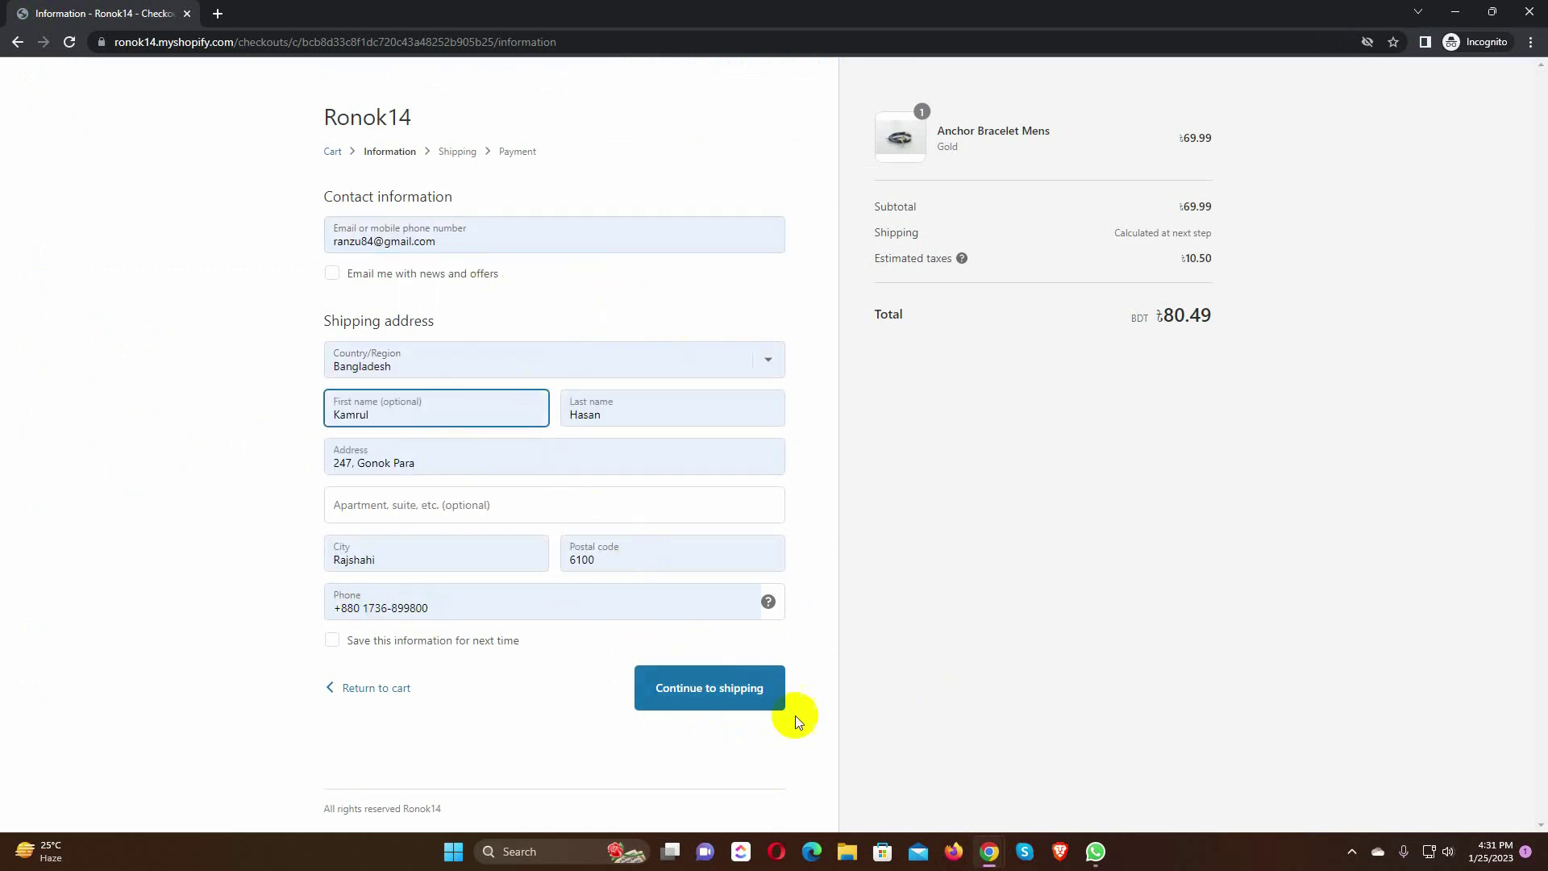
click(738, 690)
click(723, 418)
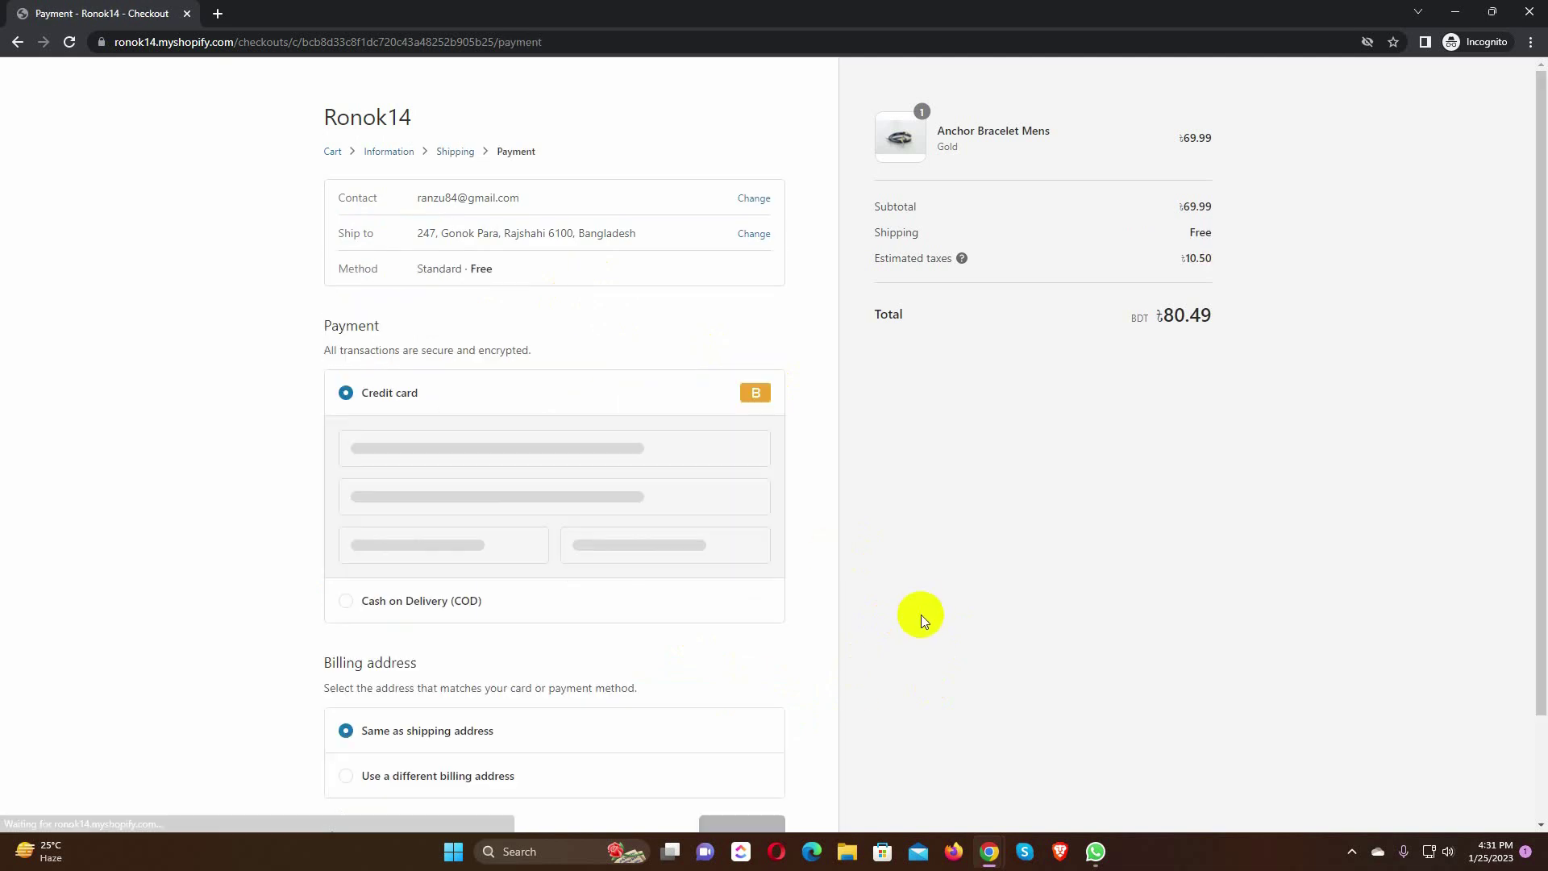
scroll(920, 619, down, 1)
scroll(920, 615, up, 1)
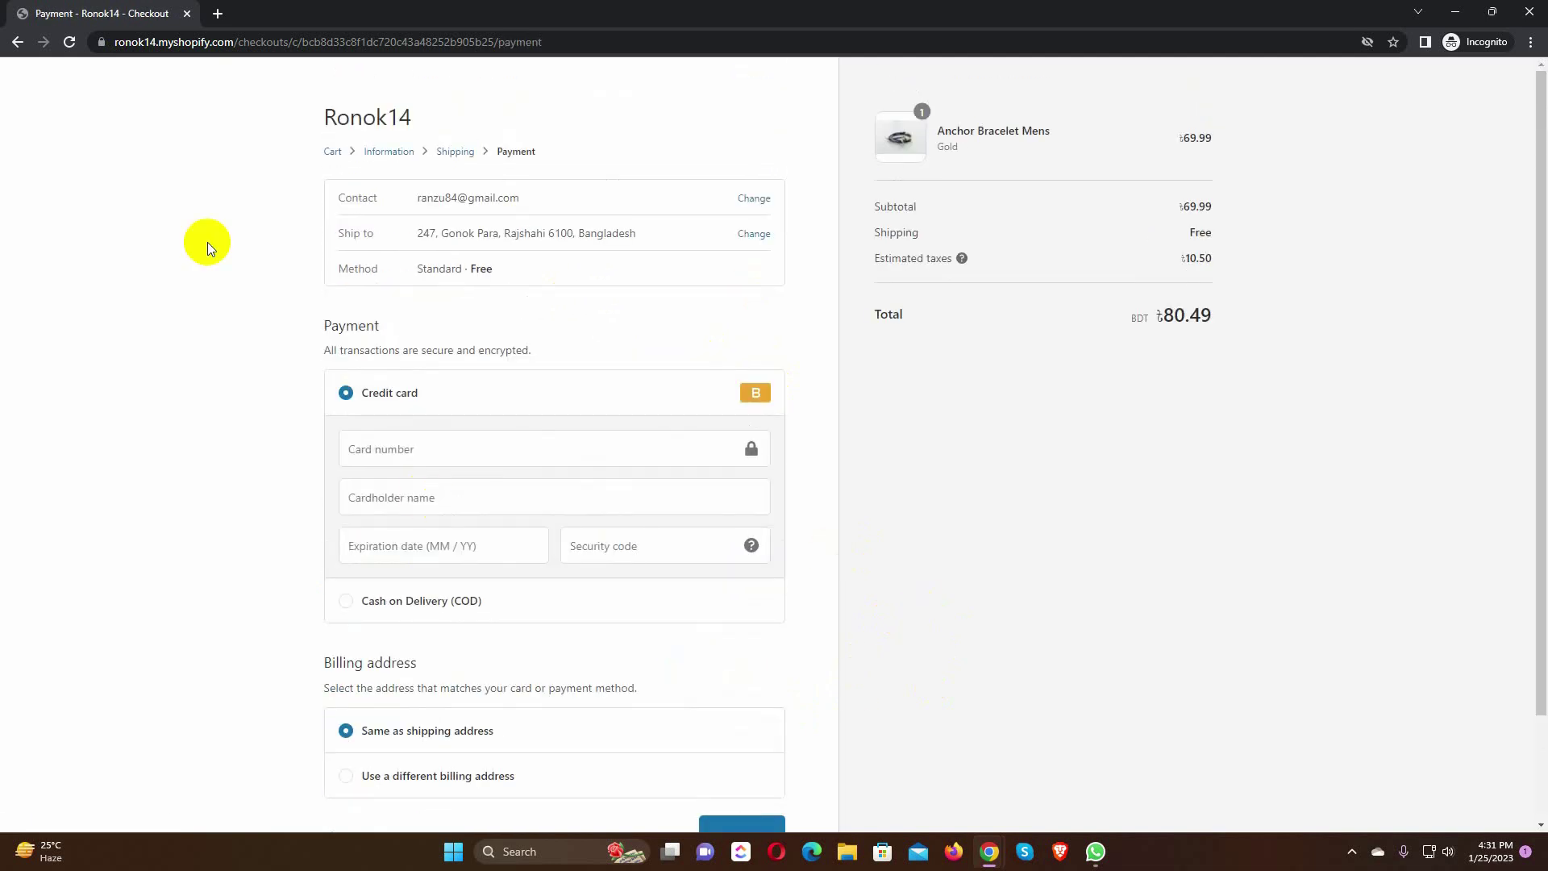
click(187, 14)
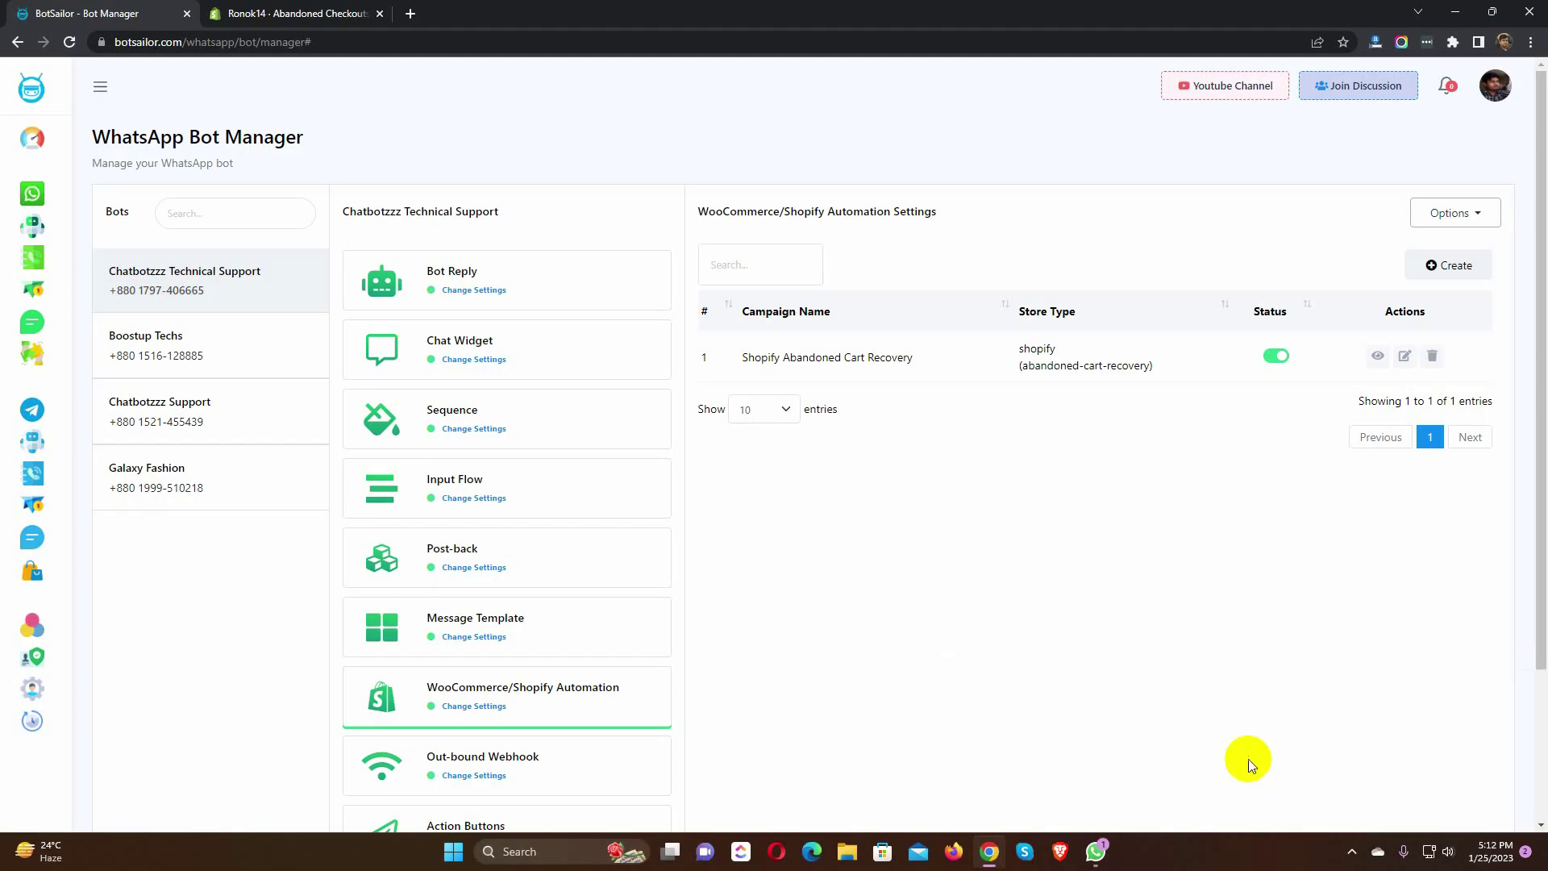
- Open the abandoned-cart reminder chat in WhatsApp and follow its Checkout now link
click(1095, 850)
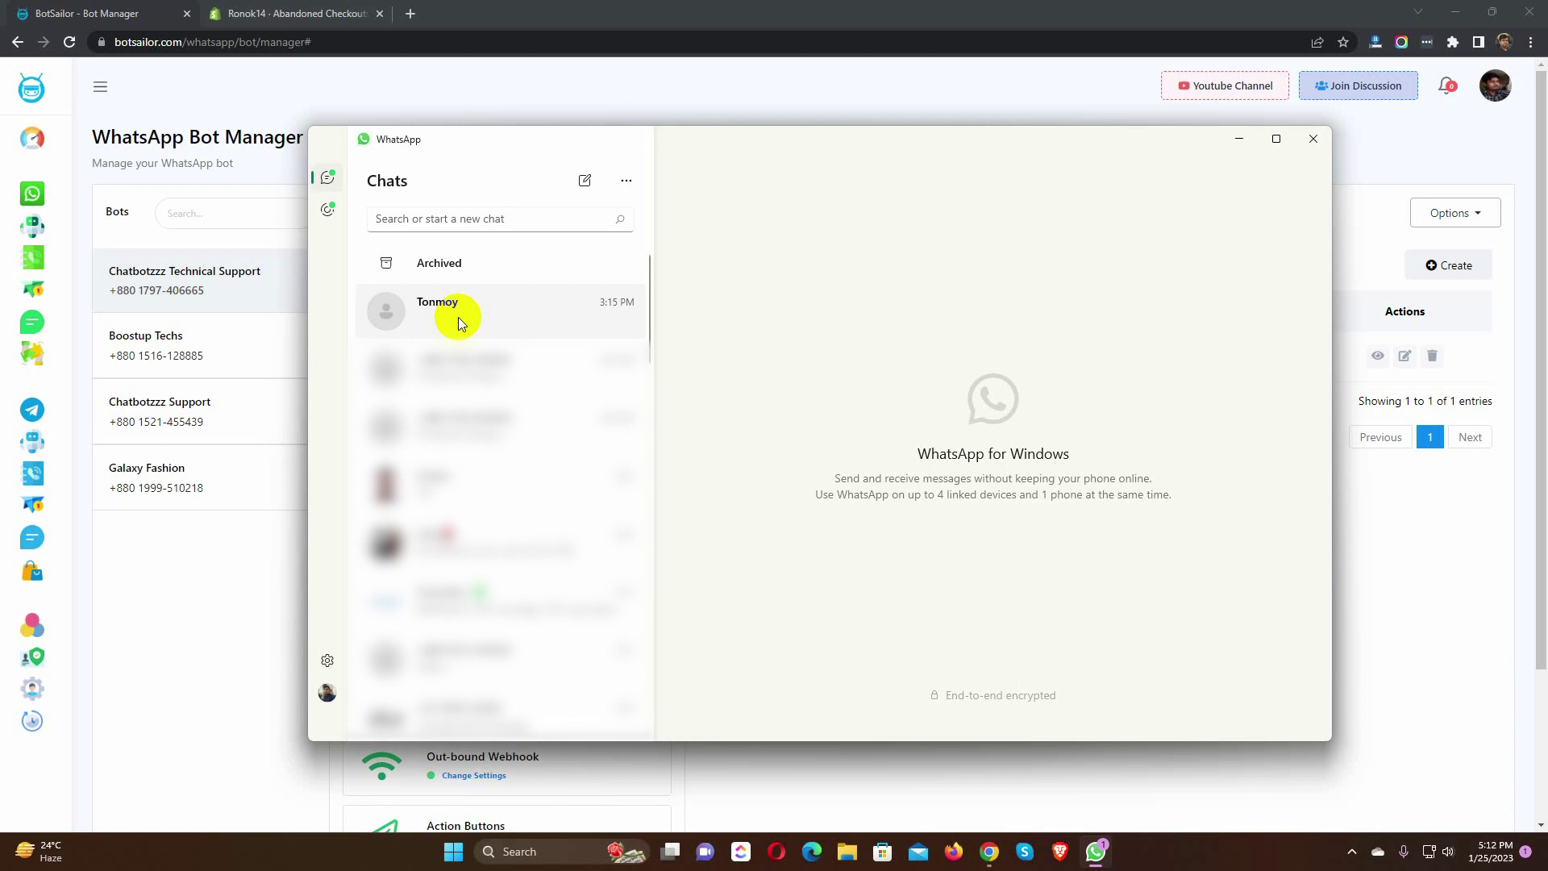
click(458, 317)
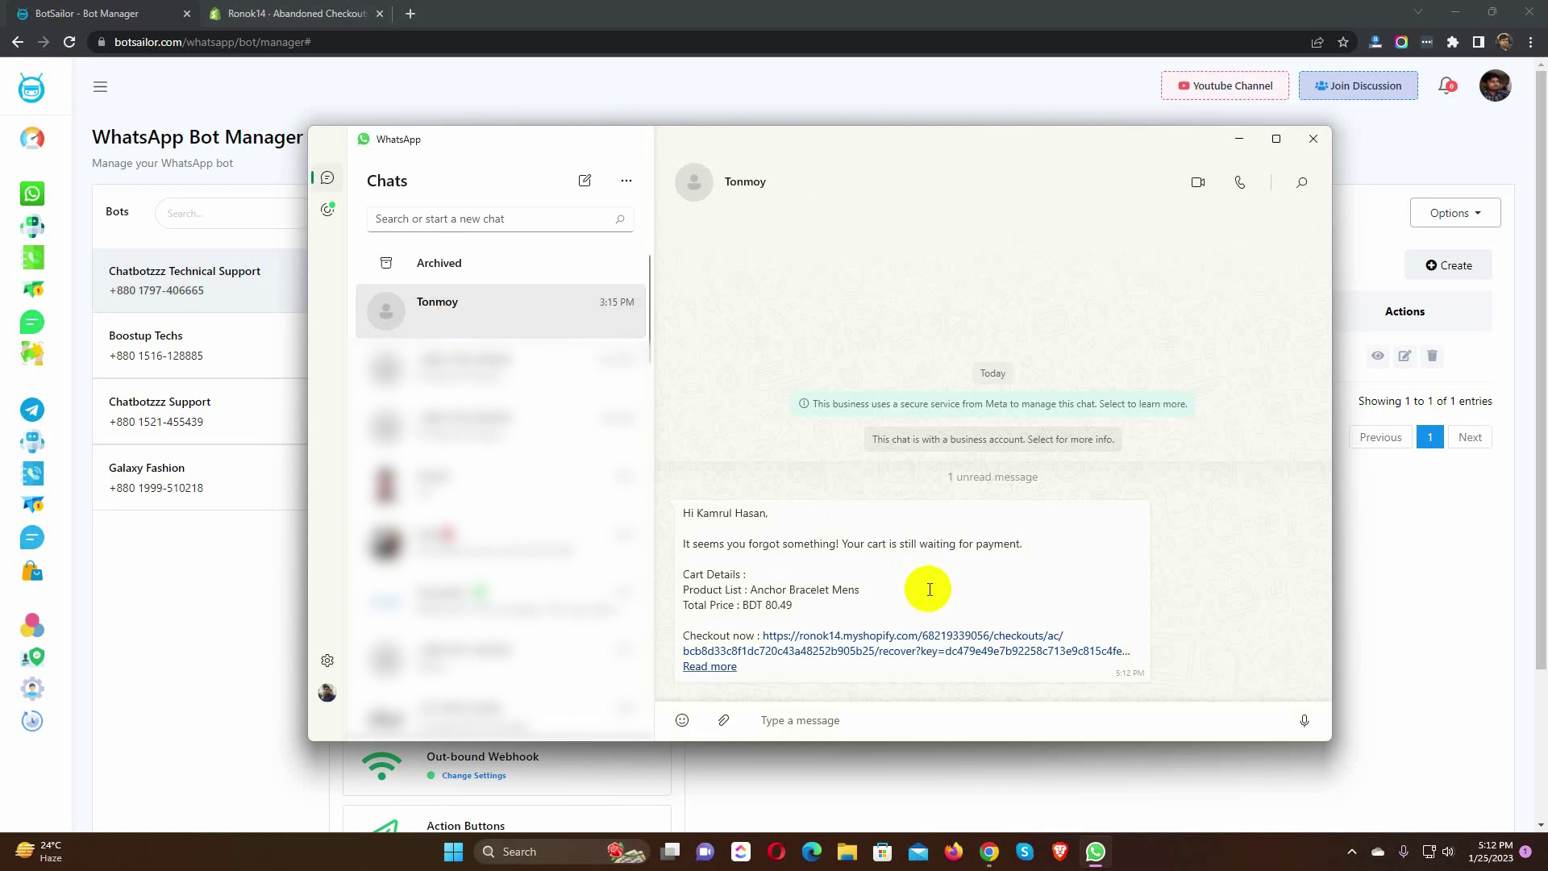
click(857, 641)
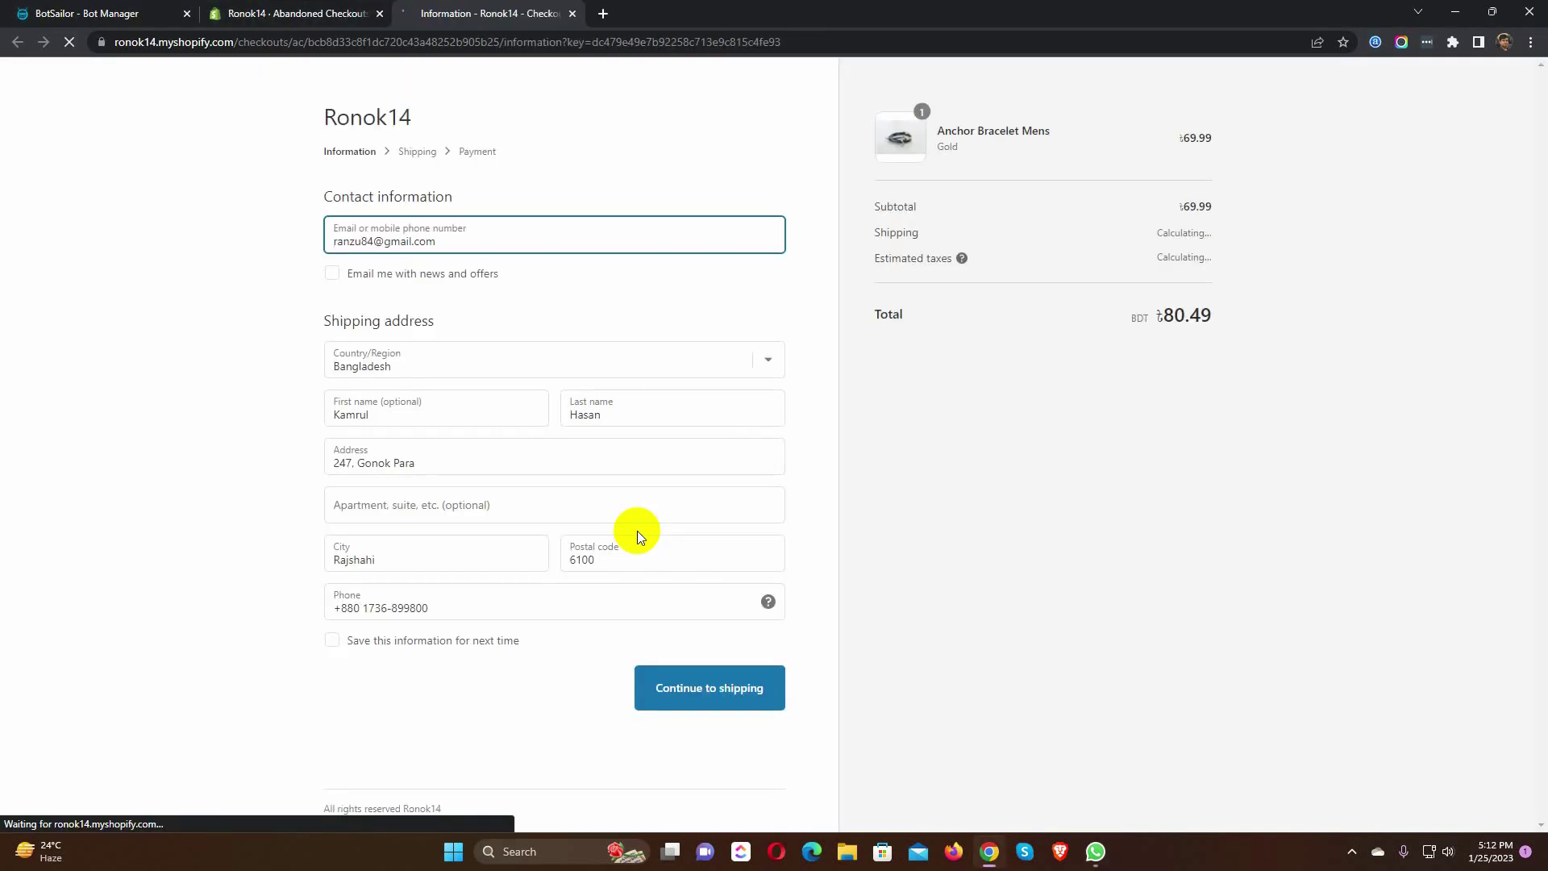